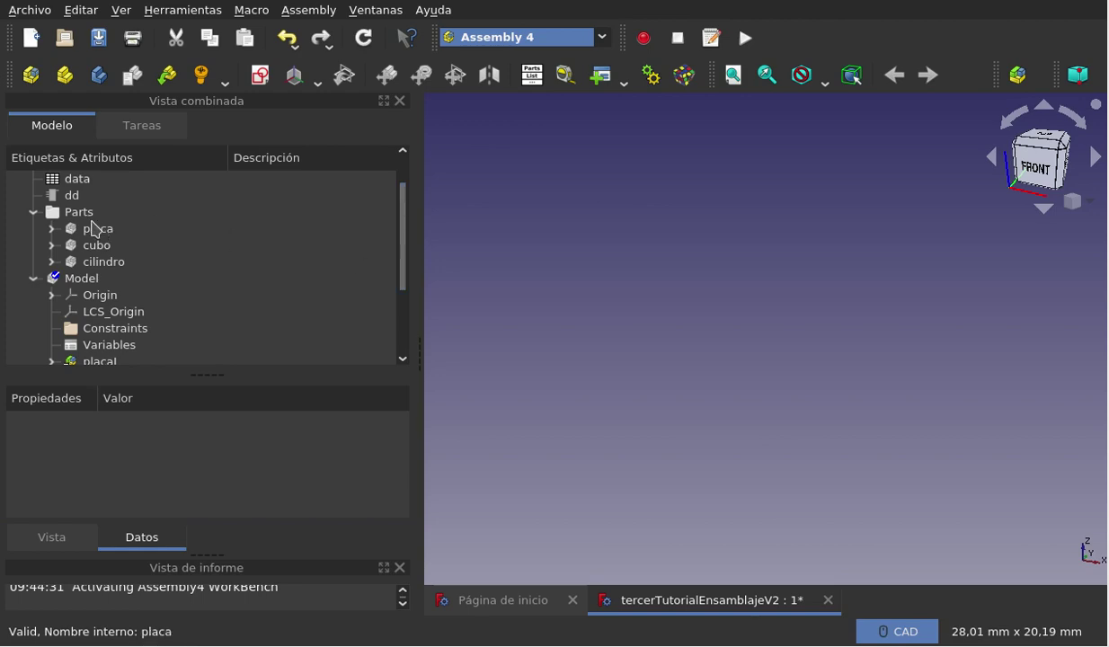
Show the Parts group's placa, cubo and cilindro, update the assembly and fit it in view.
click(86, 213)
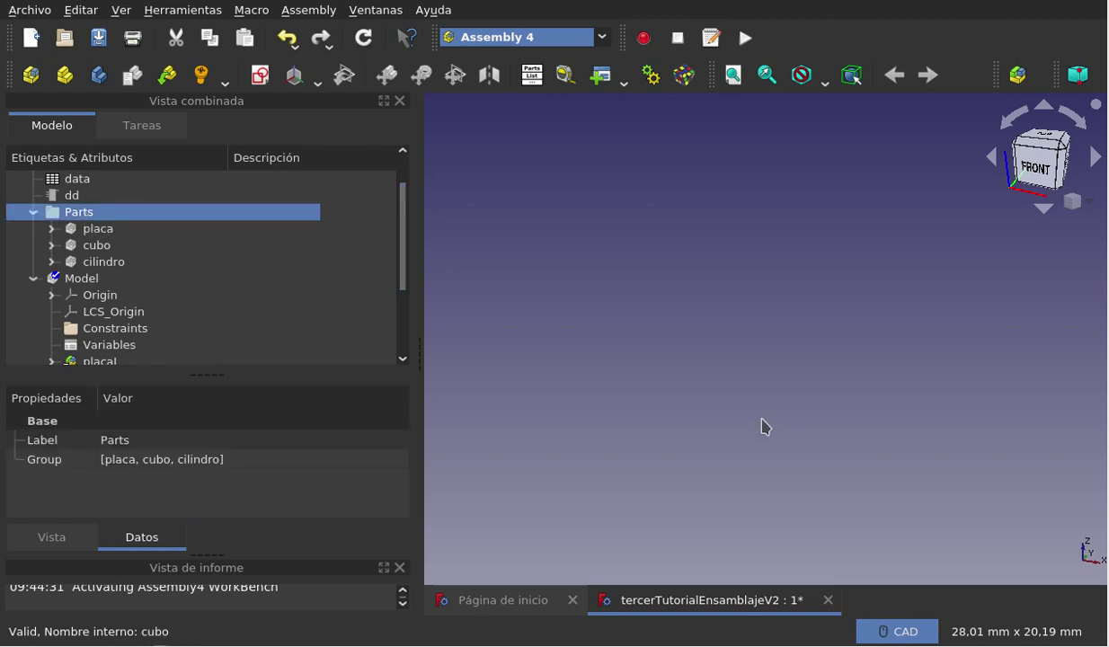
key(space)
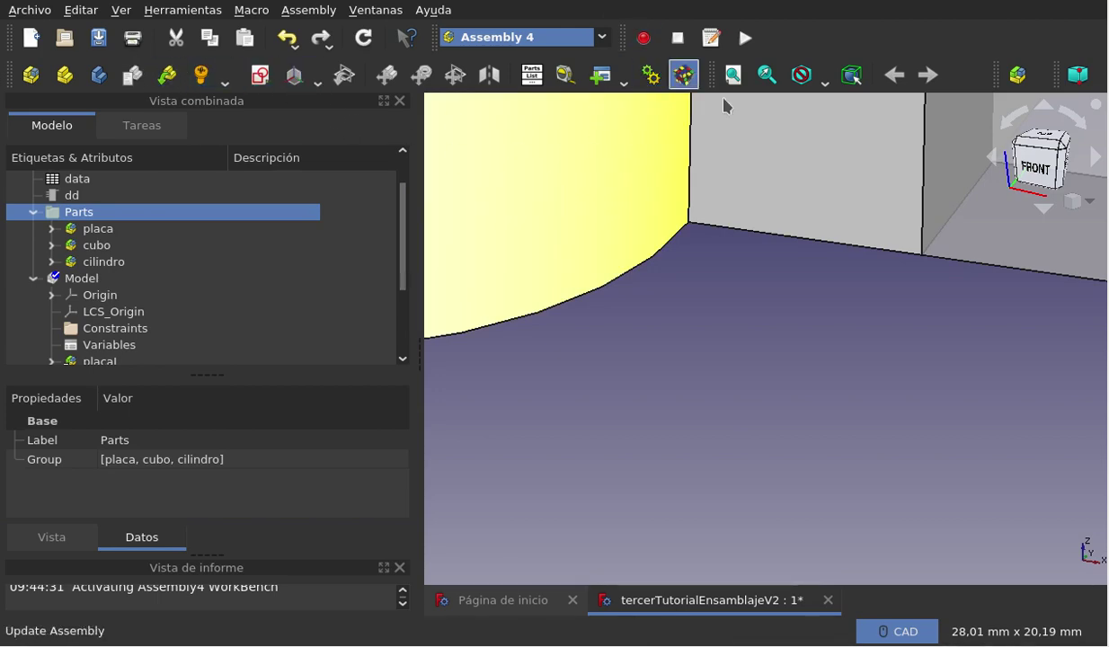
click(683, 75)
click(743, 79)
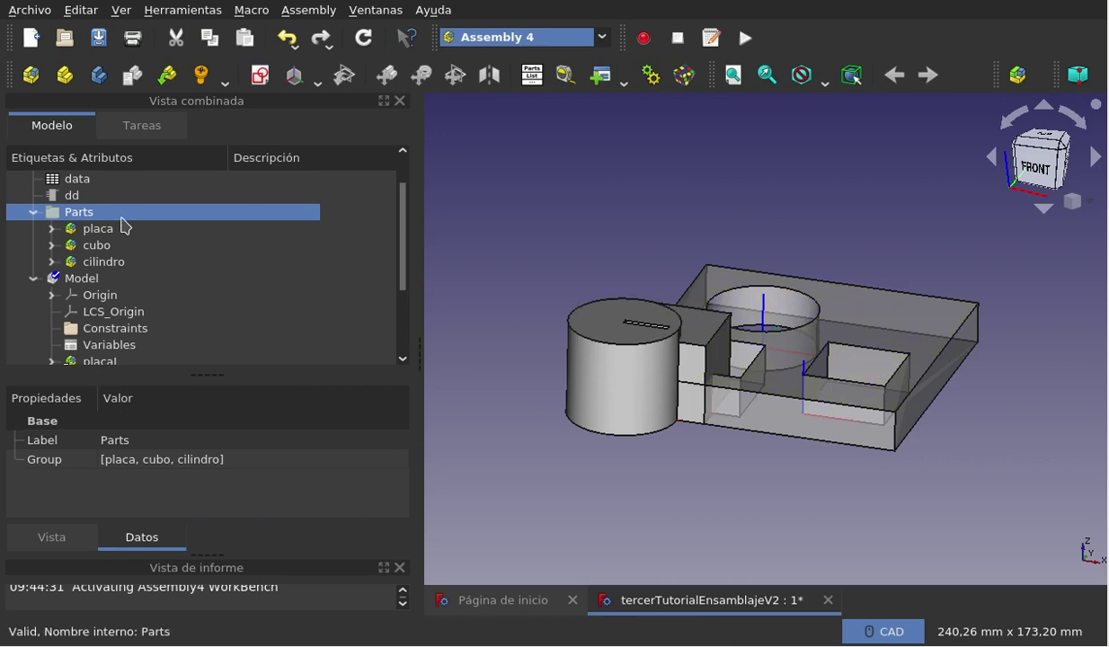
Hide the Parts group and show the Model with its red plate, green cylinder and two cubes.
key(space)
click(85, 278)
key(space)
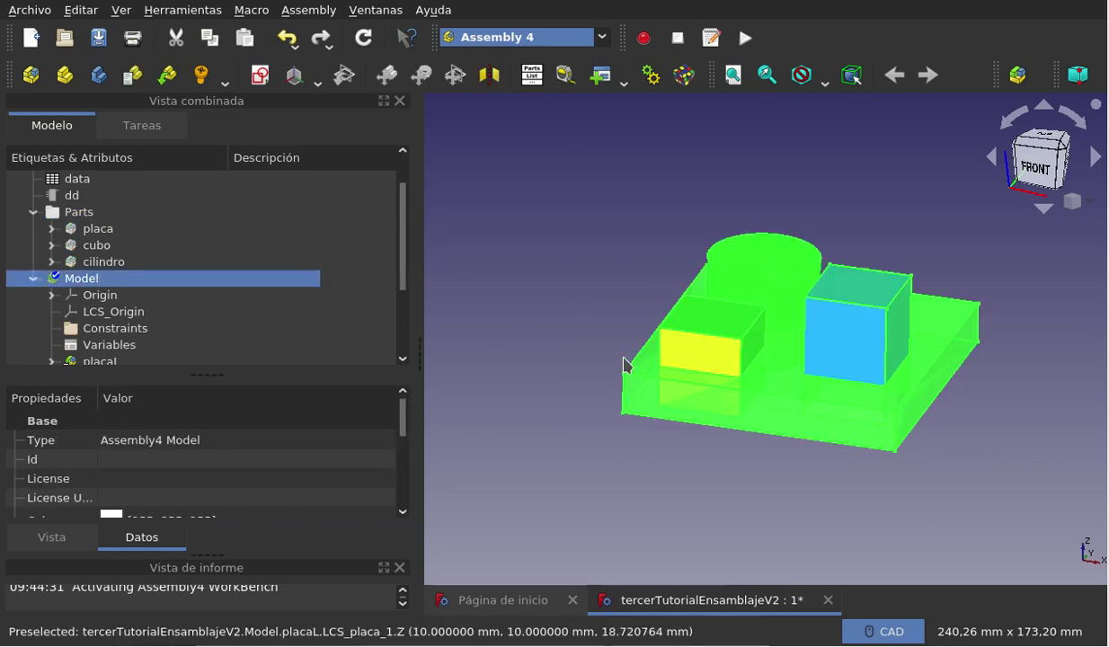
click(544, 345)
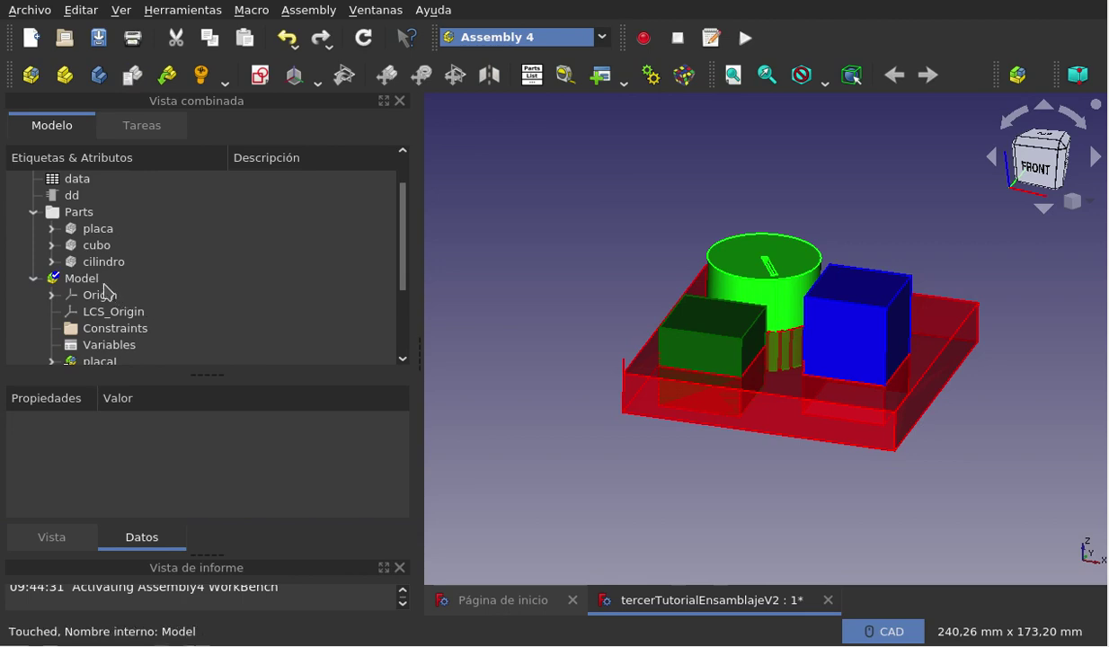
scroll(104, 290, down, 1)
Hide placaL, cuboLA, cuboLB and cilindroL so only the grey cuboAUX cube is displayed.
scroll(104, 290, down, 1)
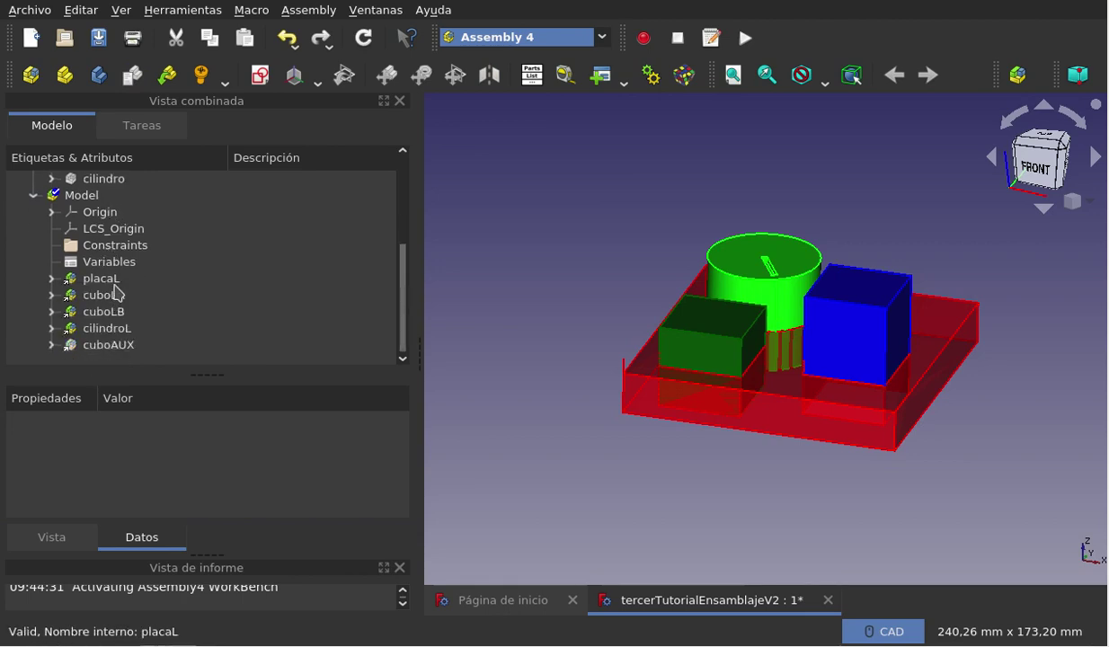
click(115, 281)
shift+click(117, 328)
key(space)
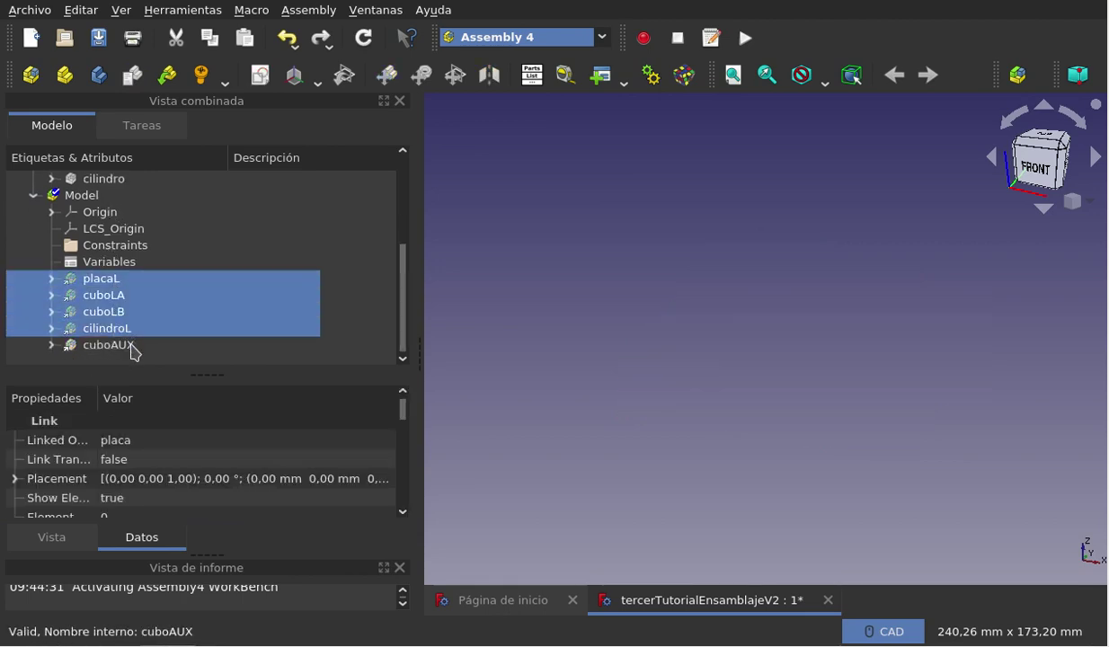
click(132, 349)
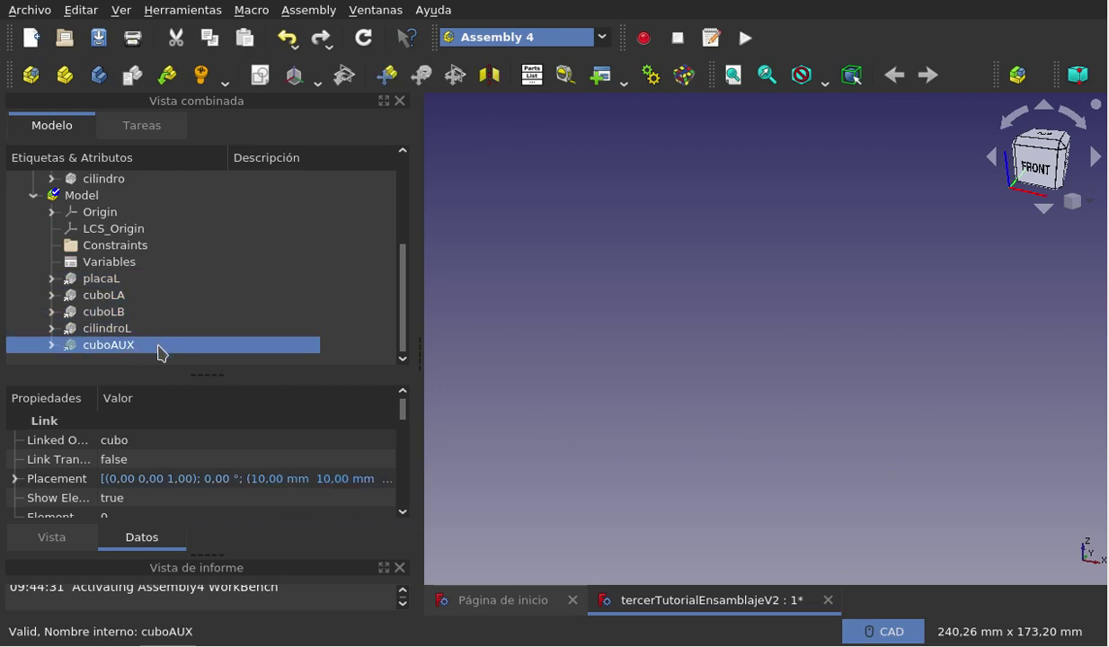
scroll(158, 352, up, 1)
scroll(151, 351, down, 1)
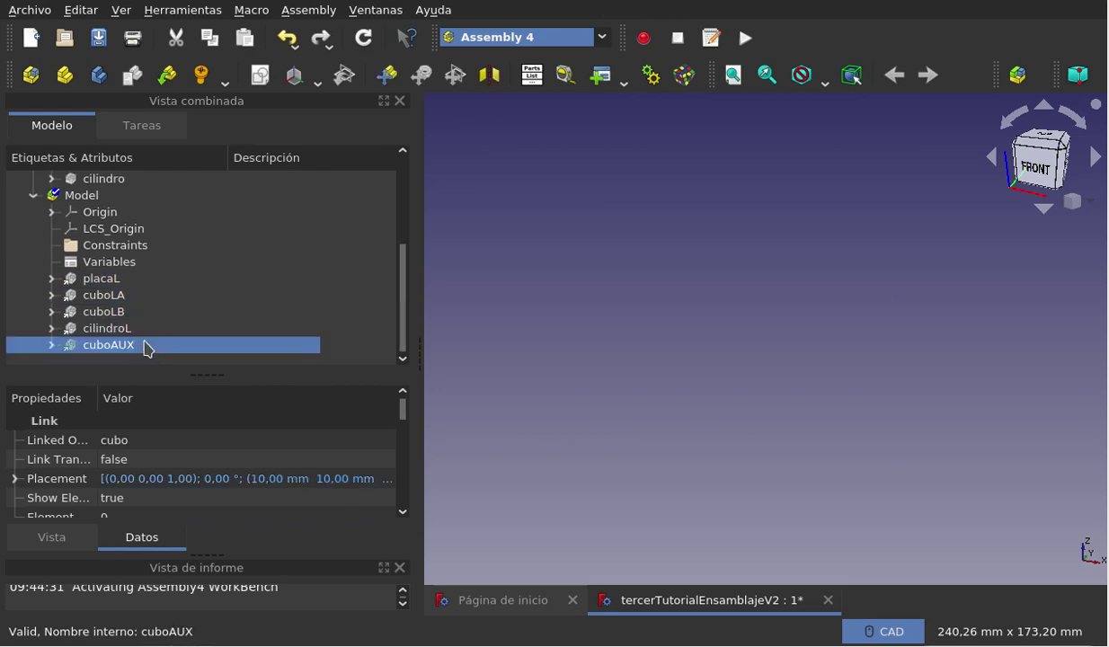
key(space)
click(557, 406)
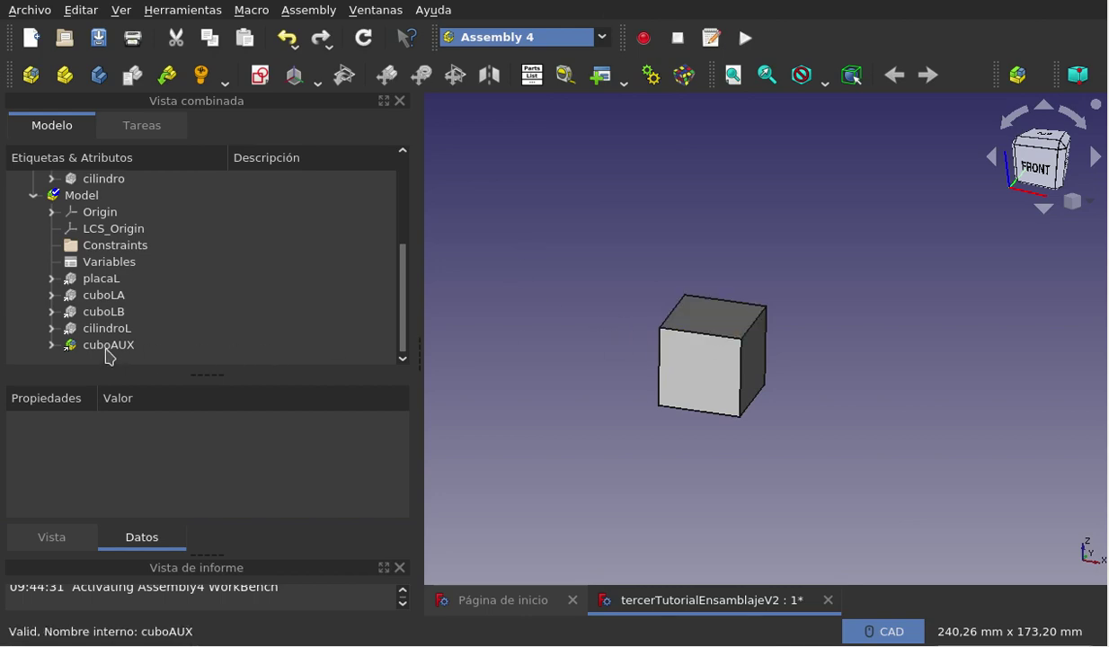
Set cuboAUX's Override Material to true in its View properties and begin editing the Shape Material colour.
click(106, 348)
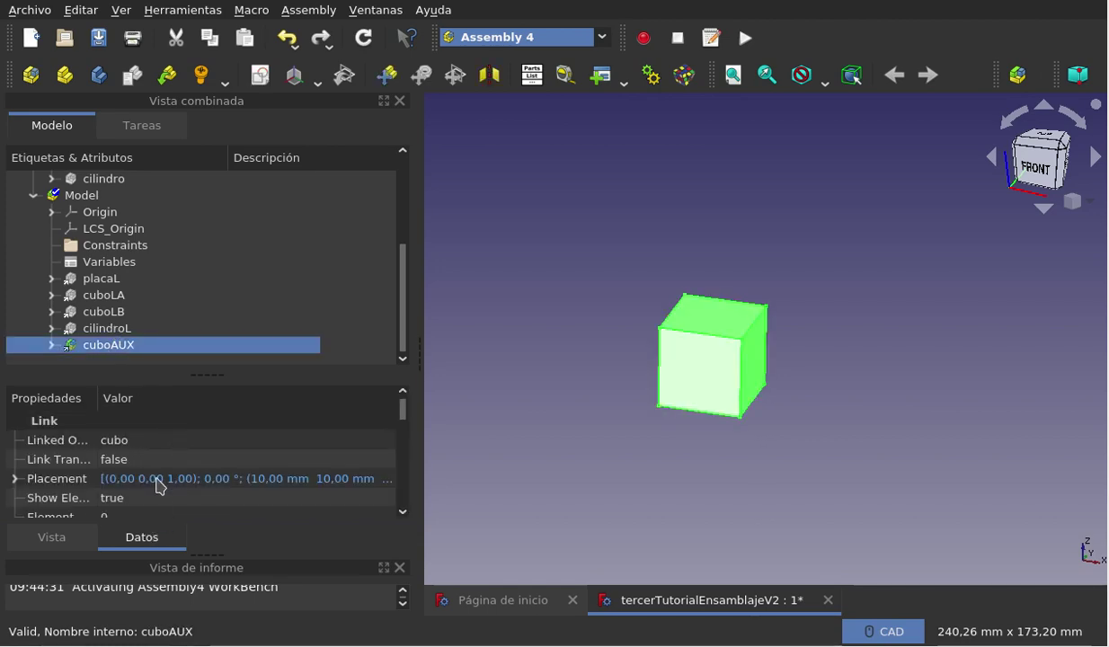
click(66, 537)
scroll(209, 504, up, 1)
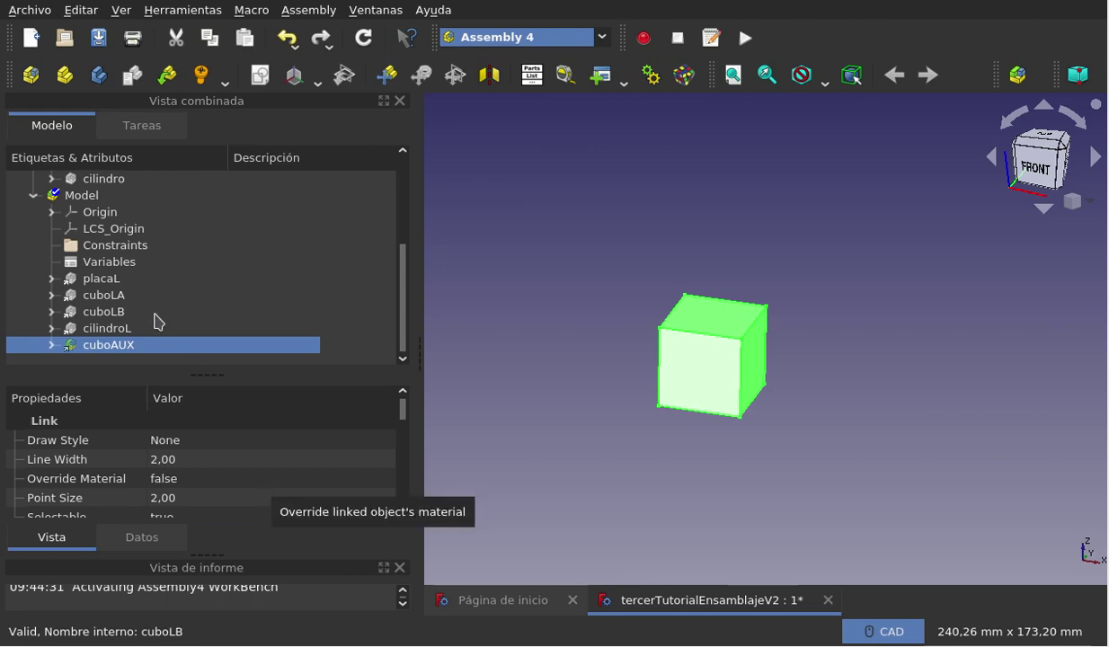
scroll(195, 238, up, 1)
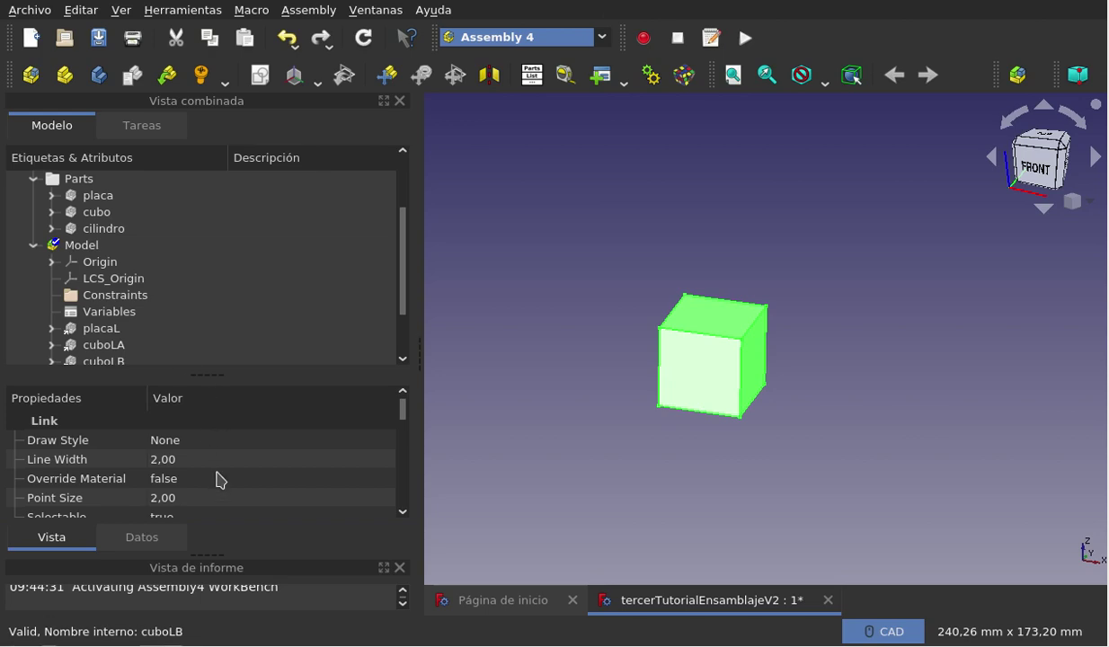
scroll(217, 468, down, 1)
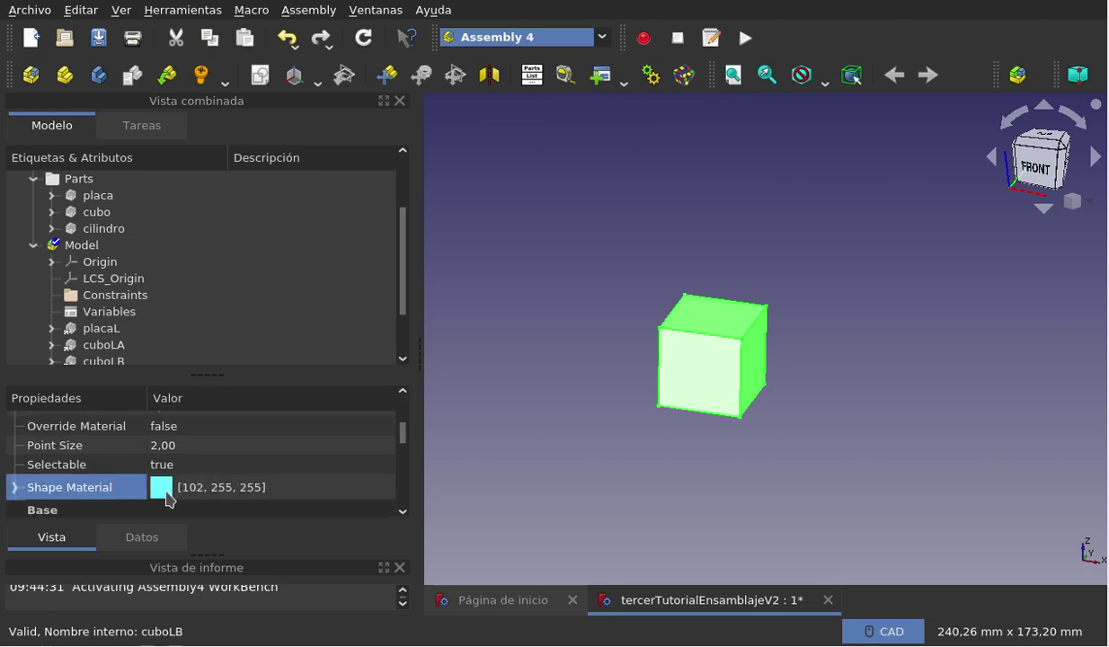
mouse_move(206, 471)
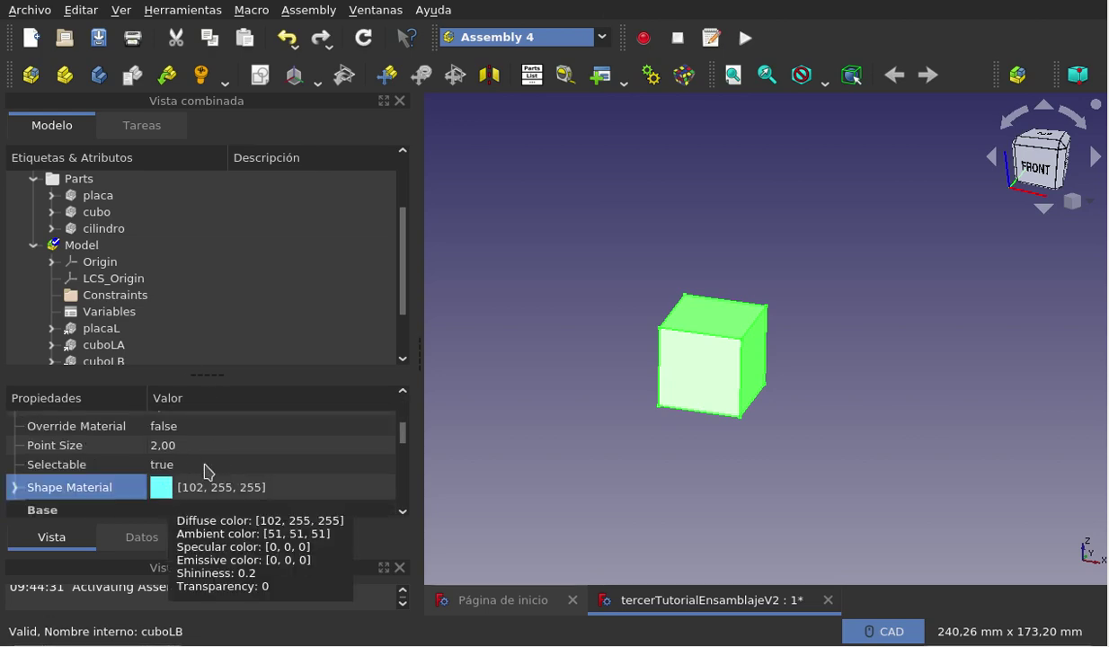
click(208, 427)
click(212, 429)
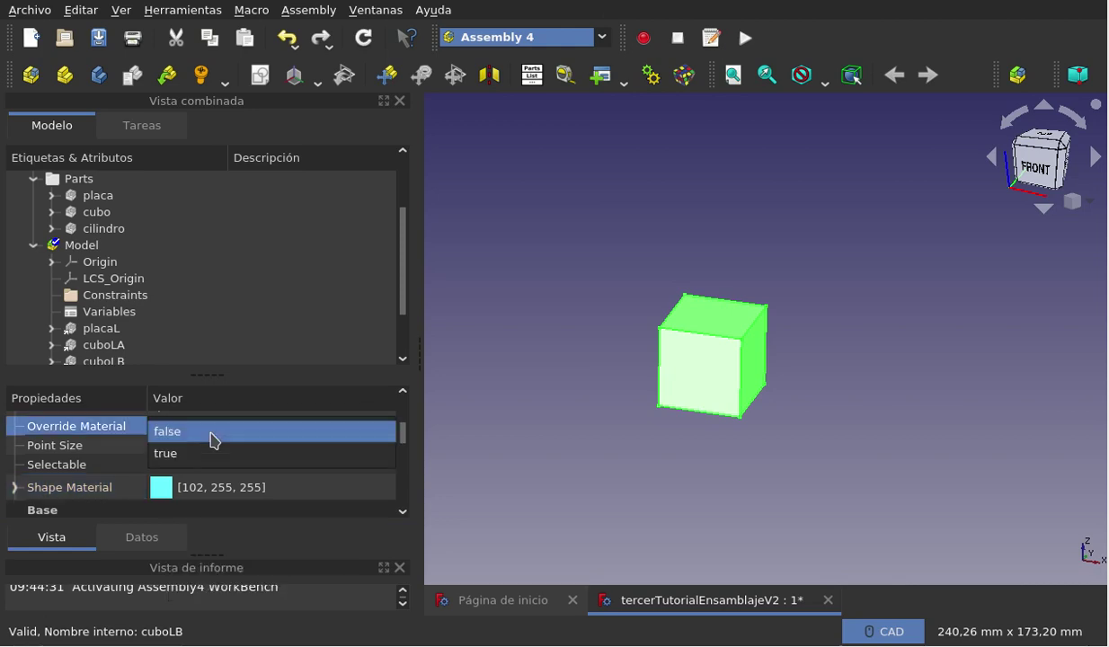
click(207, 453)
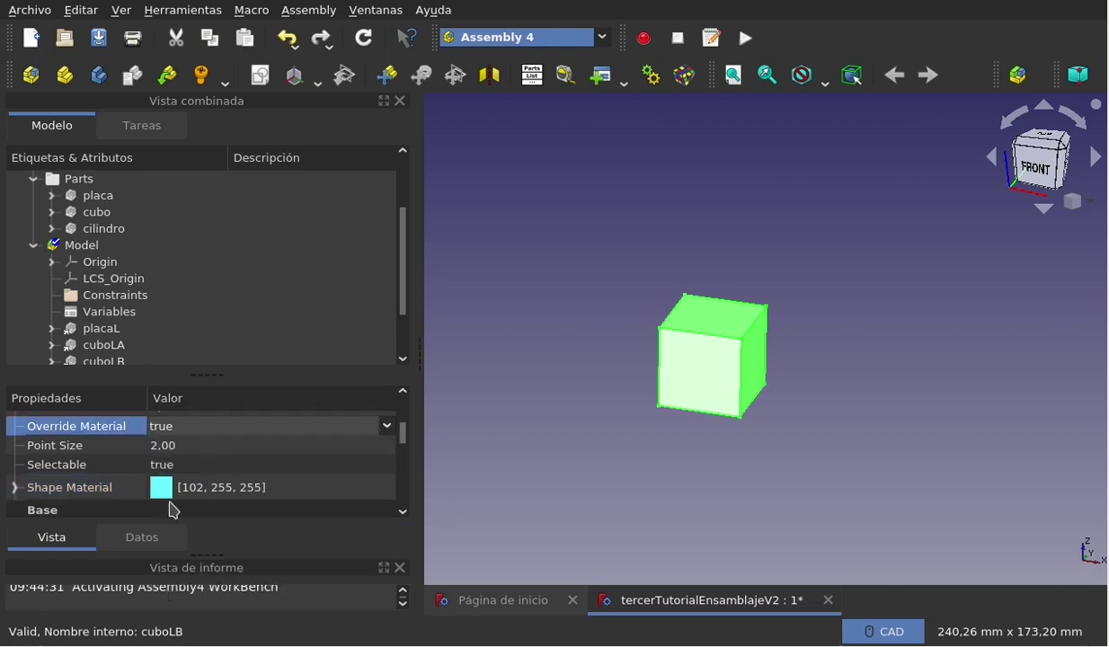
mouse_move(161, 487)
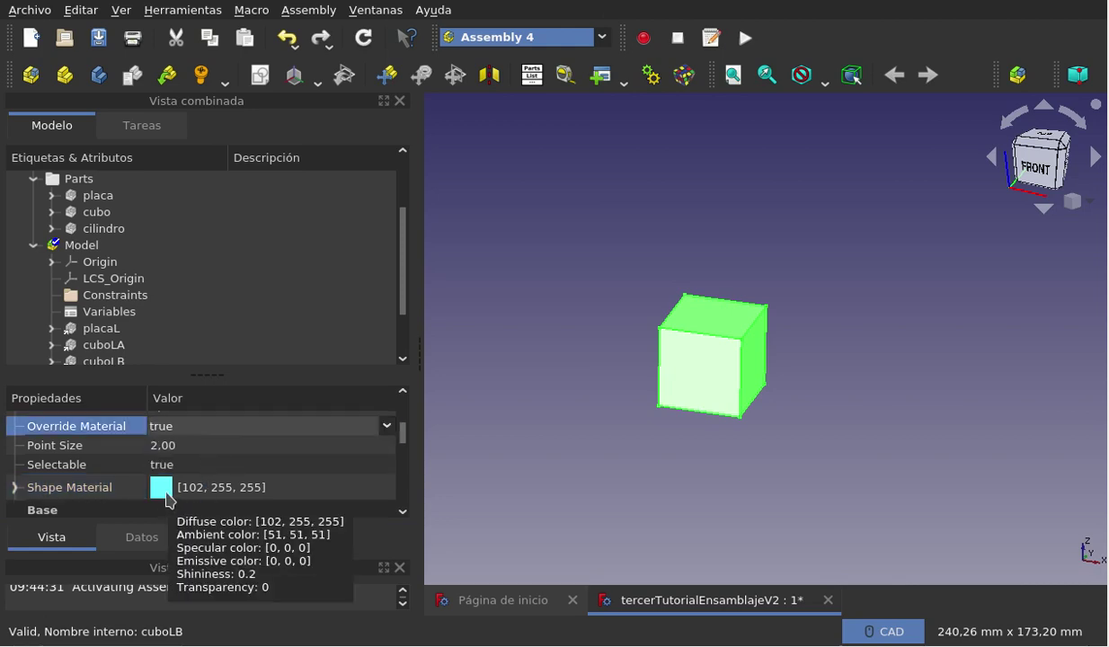
click(166, 497)
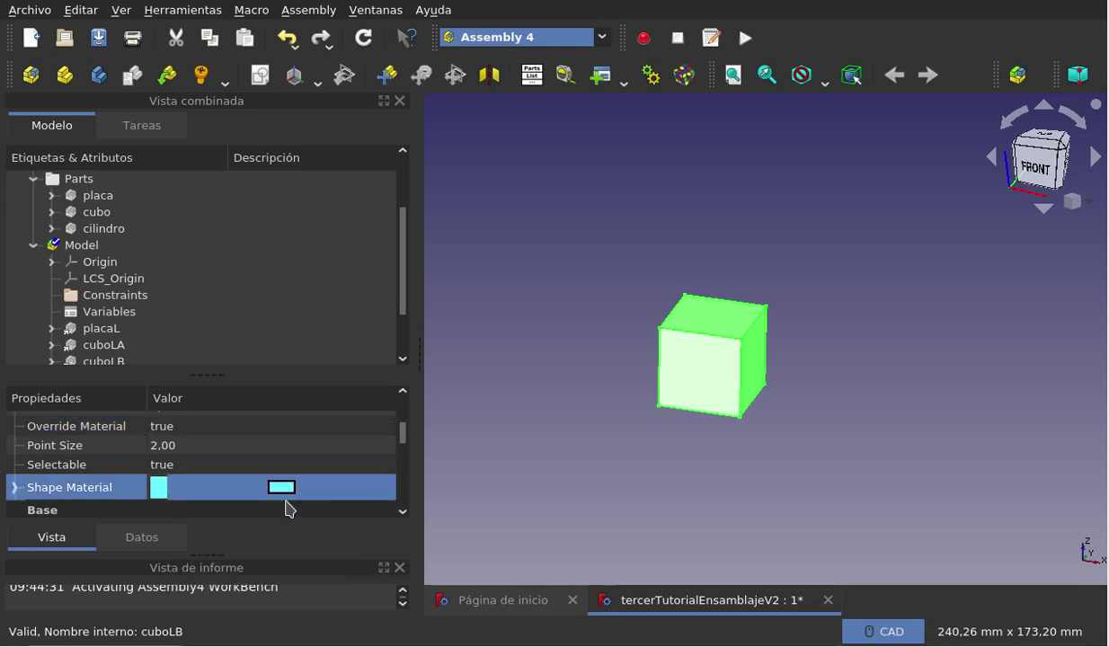
Change cuboAUX's Shape Material colour from cyan to purple [170, 84, 255].
click(286, 491)
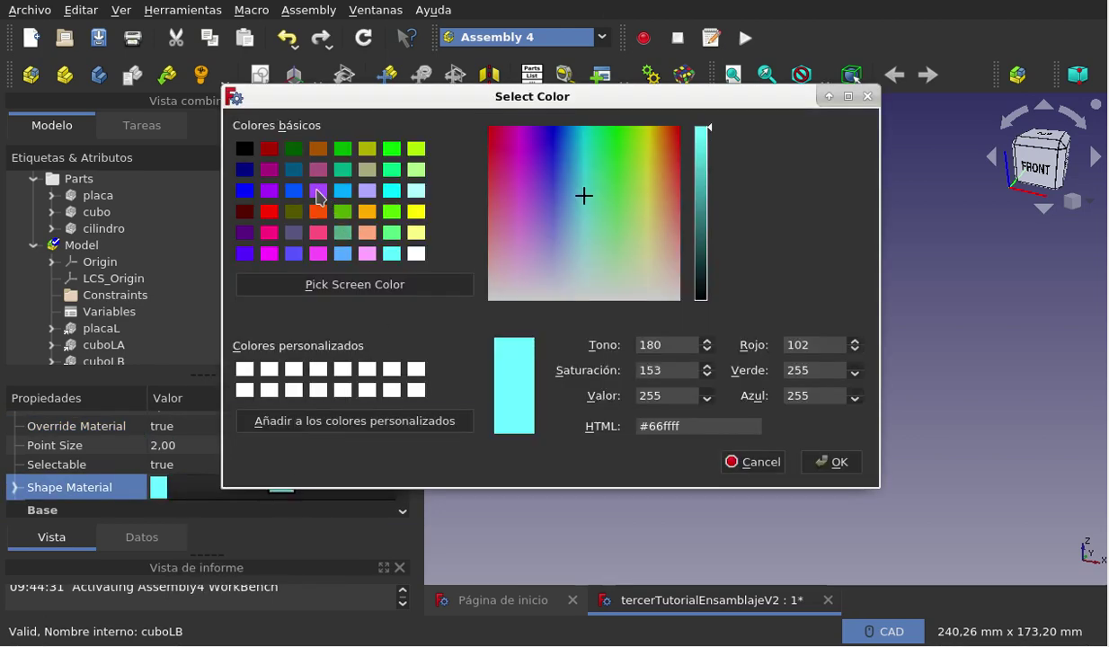
click(317, 190)
click(831, 462)
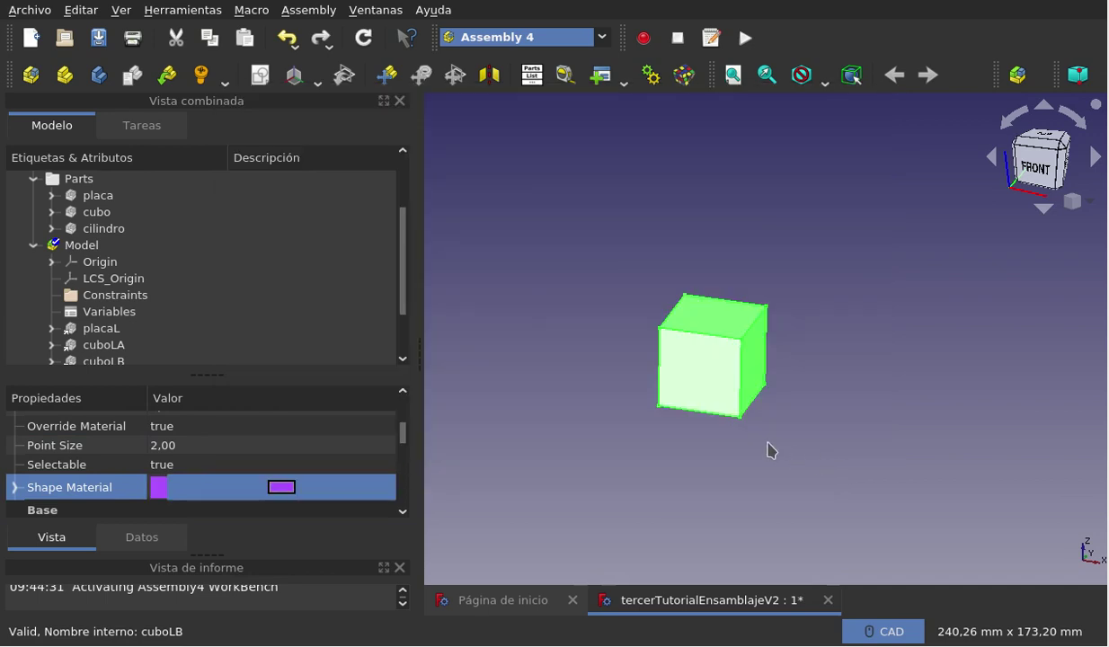
click(620, 495)
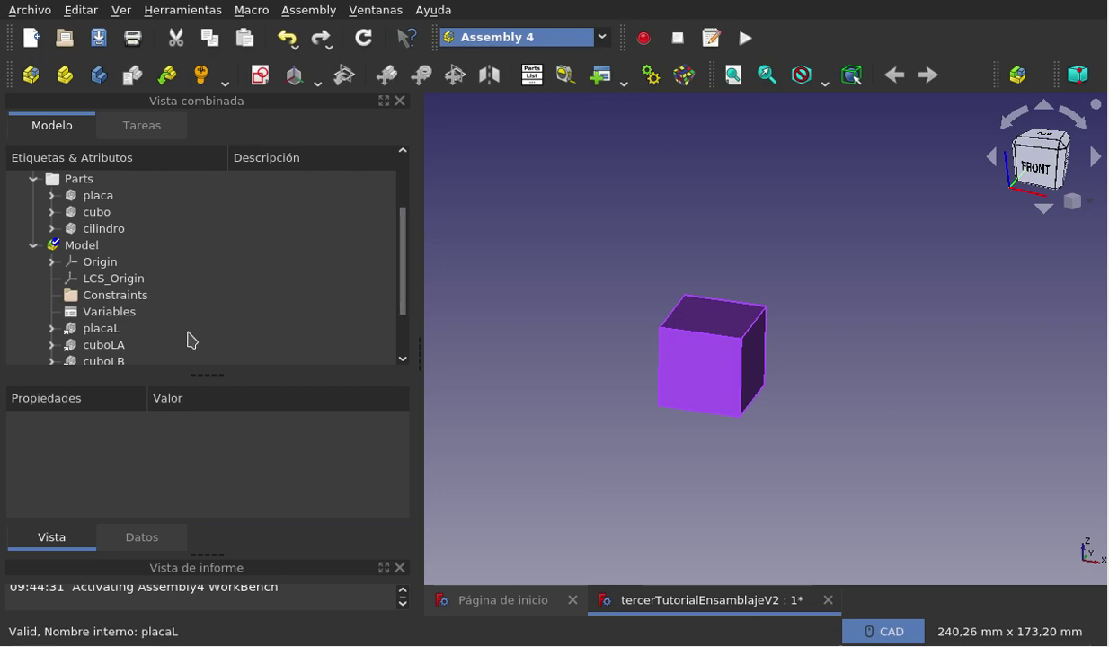
scroll(184, 339, down, 1)
Hide the purple cuboAUX cube, leaving the 3D view empty, and select Variables.
click(139, 347)
key(space)
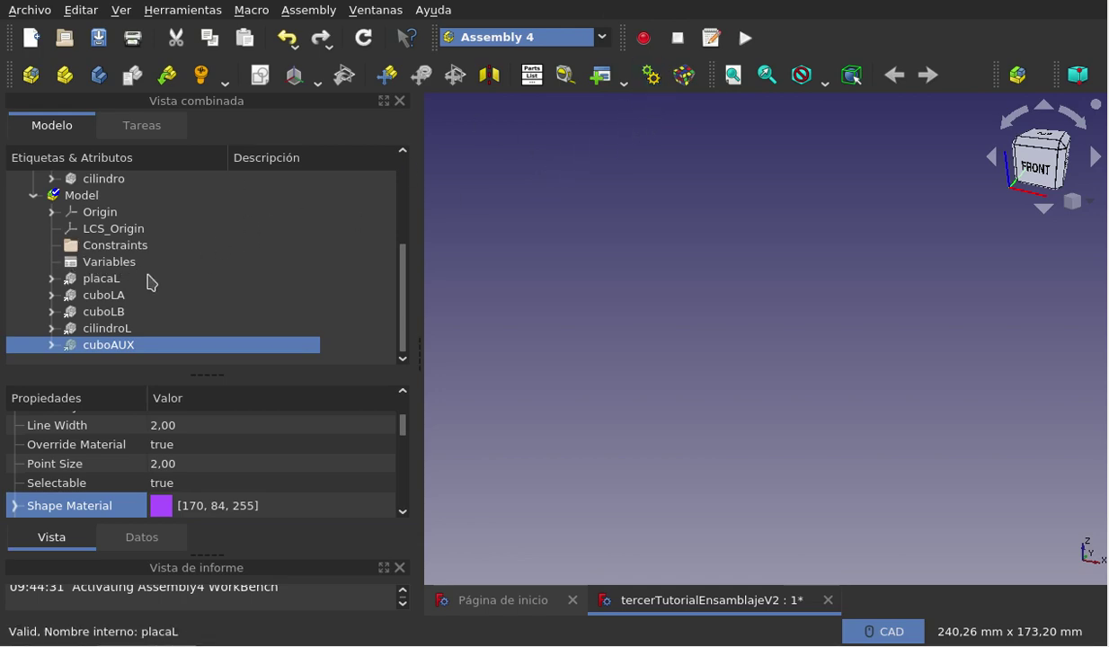
click(120, 264)
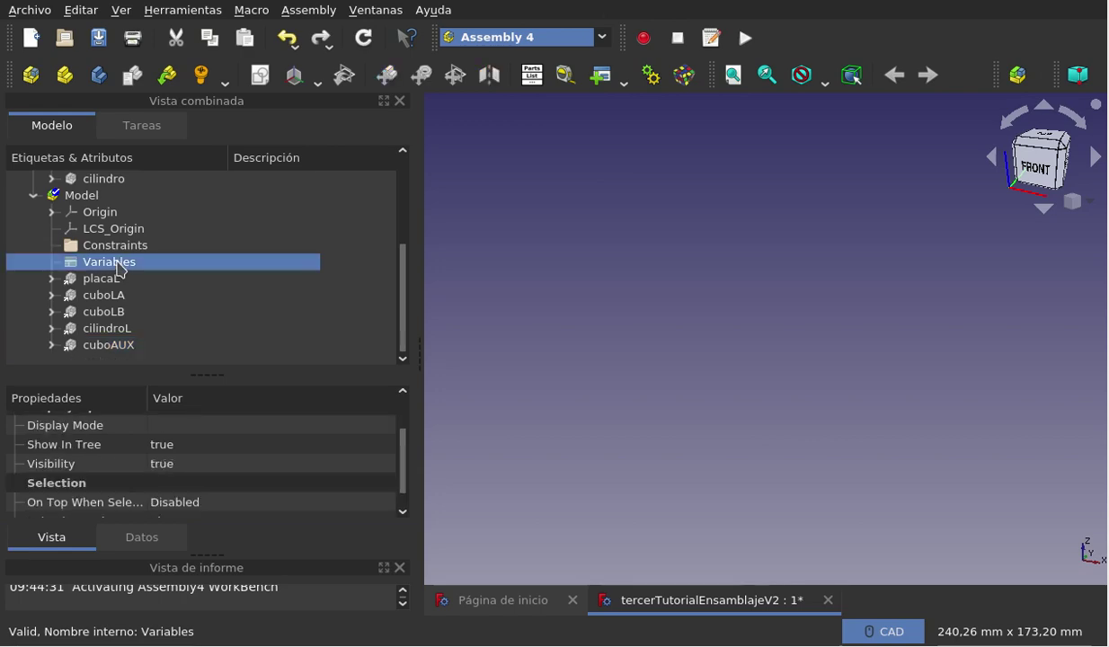
click(650, 77)
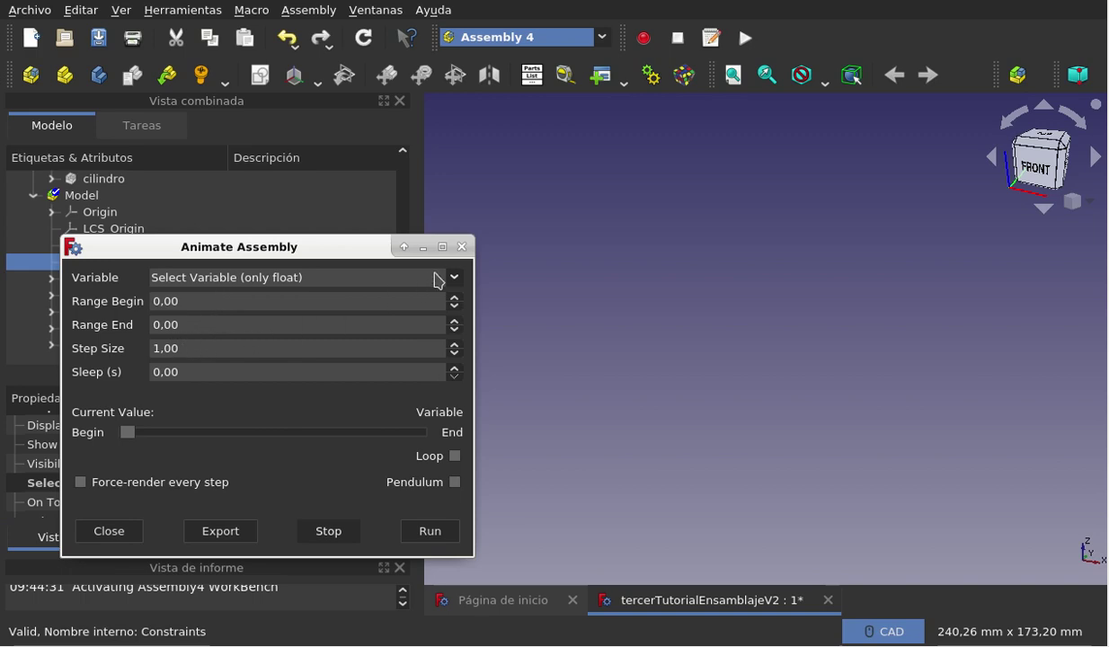
click(461, 247)
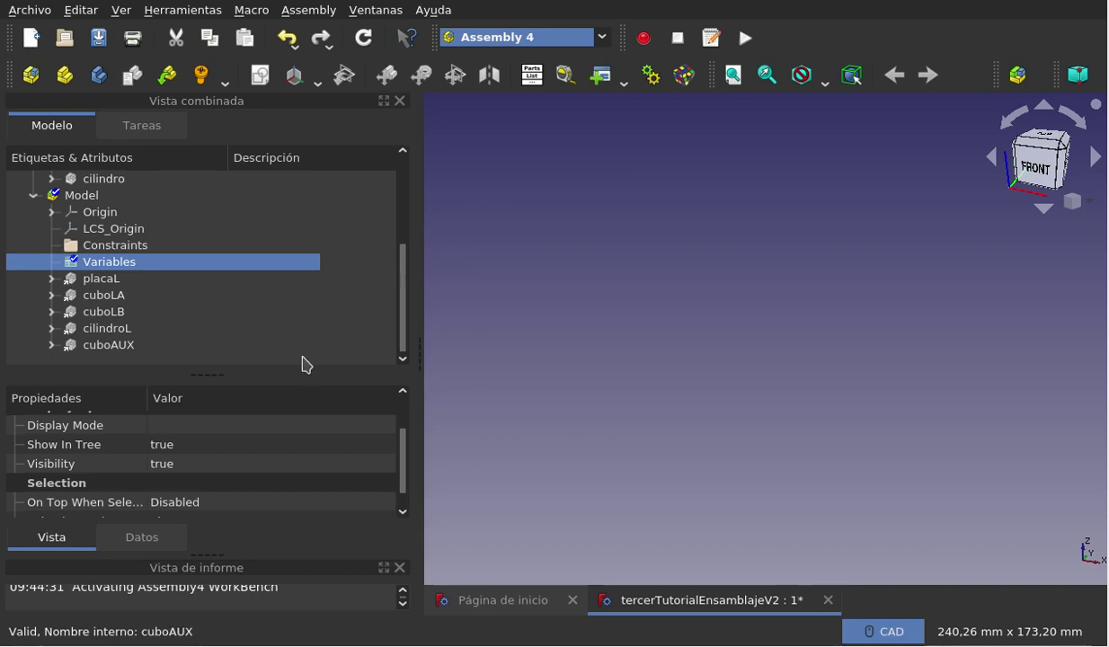
Make placaL, cuboLA, cuboLB and cilindroL visible again while cuboAUX stays hidden.
click(121, 280)
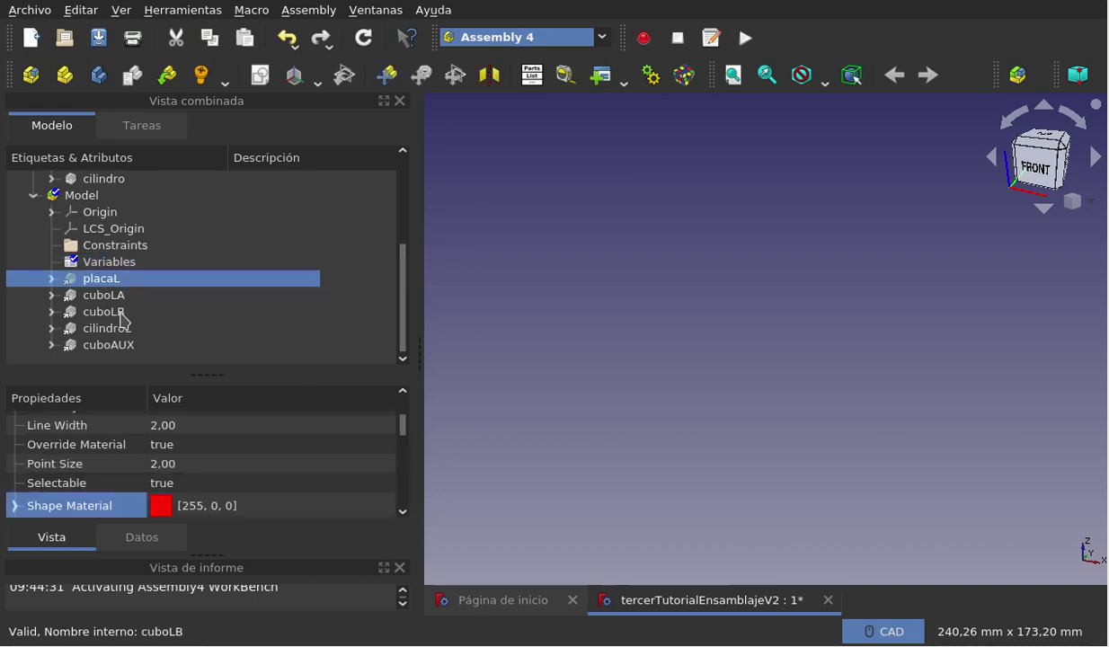
shift+click(121, 314)
shift+click(123, 330)
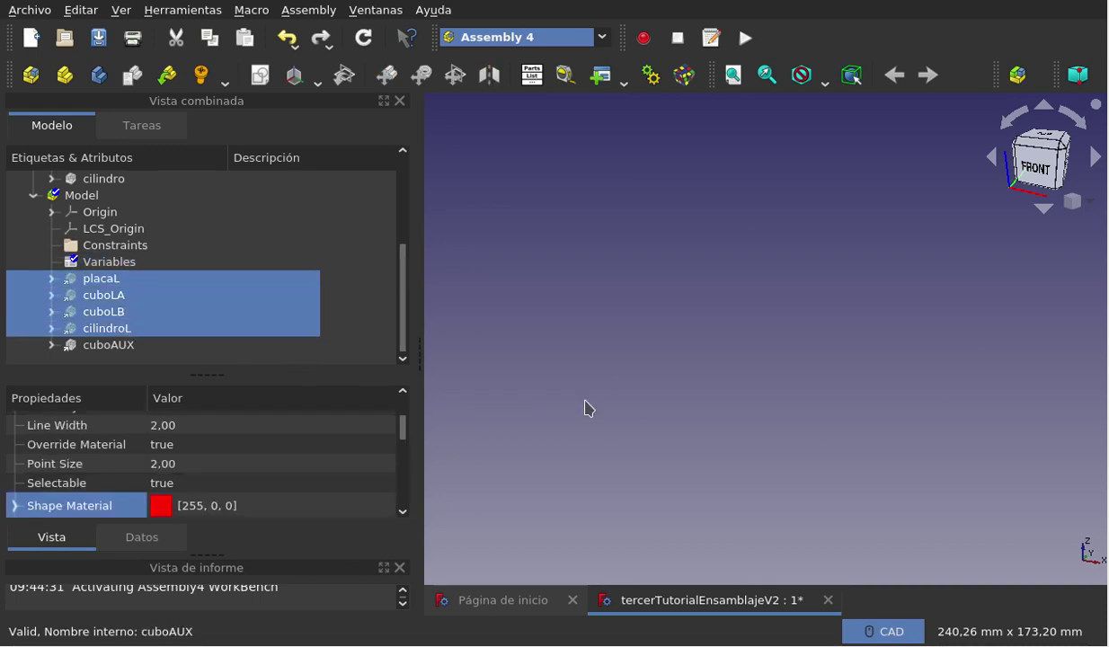
click(575, 431)
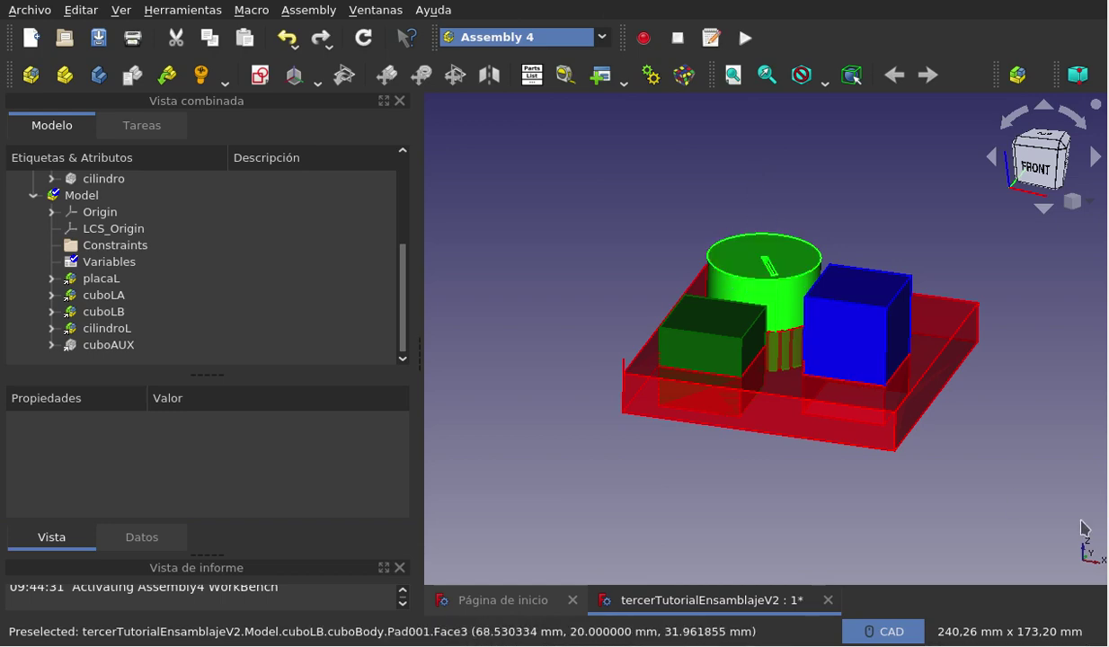
click(108, 282)
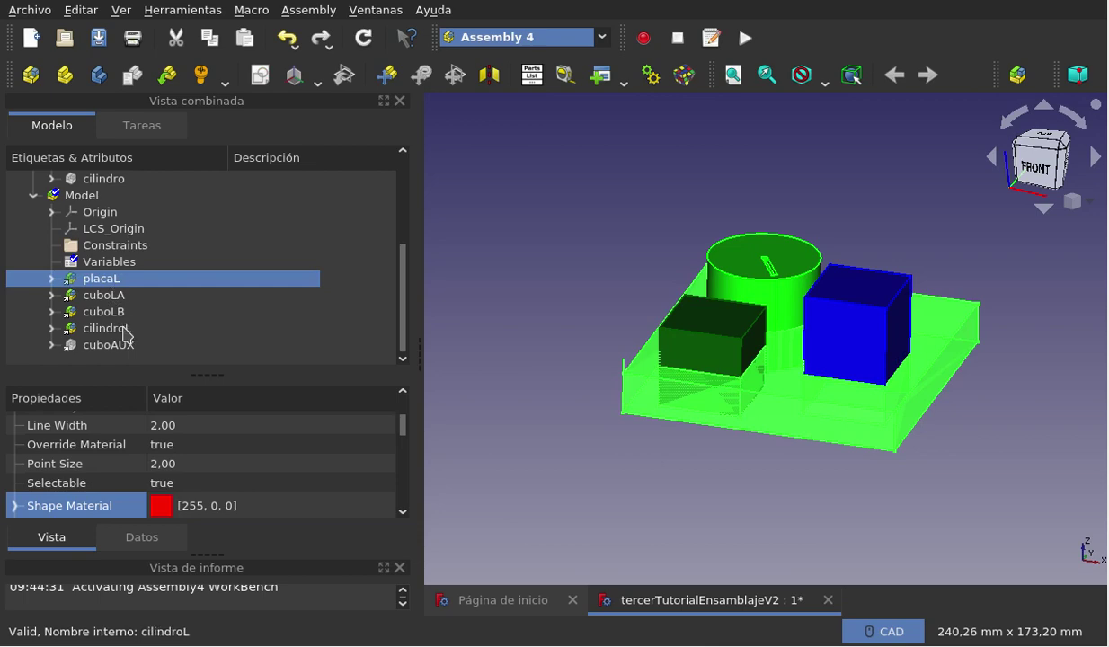
Hide placaL through cilindroL again and display only the purple cuboAUX cube.
shift+click(124, 329)
key(space)
click(150, 346)
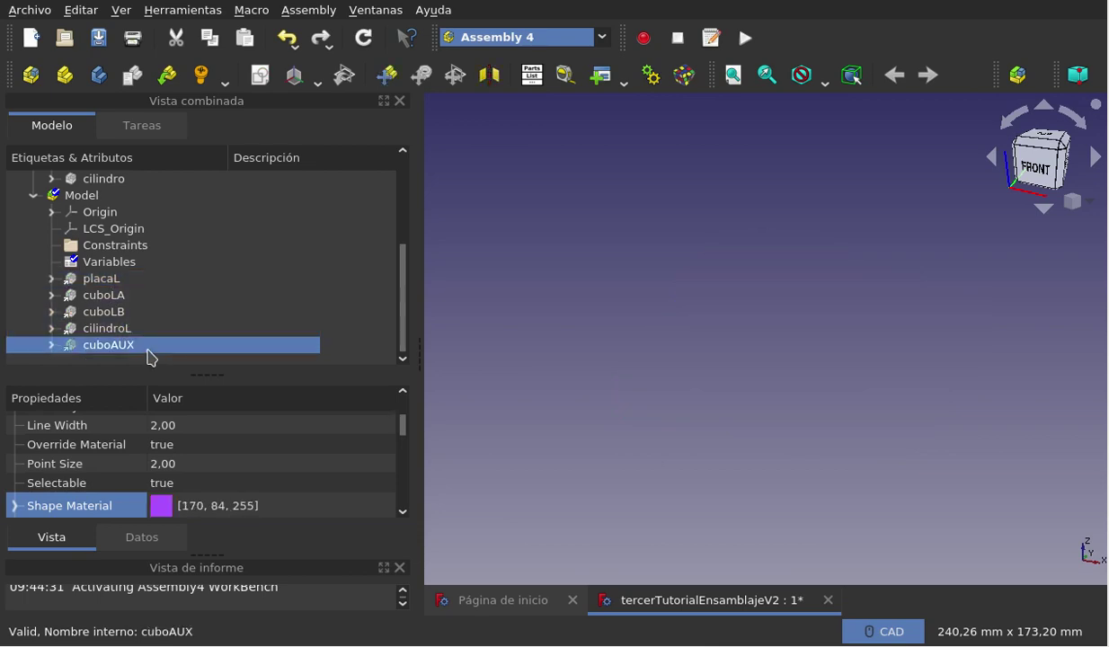
key(space)
click(571, 429)
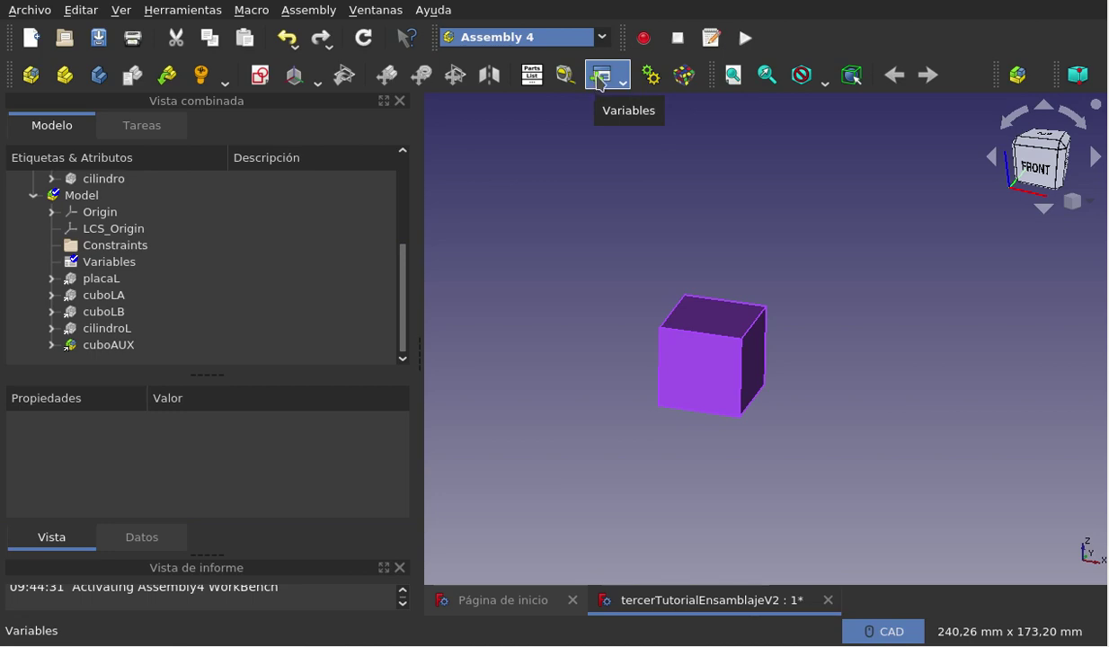
Add a Float variable named alturaAux with value 0 to the Model's Variables.
click(620, 83)
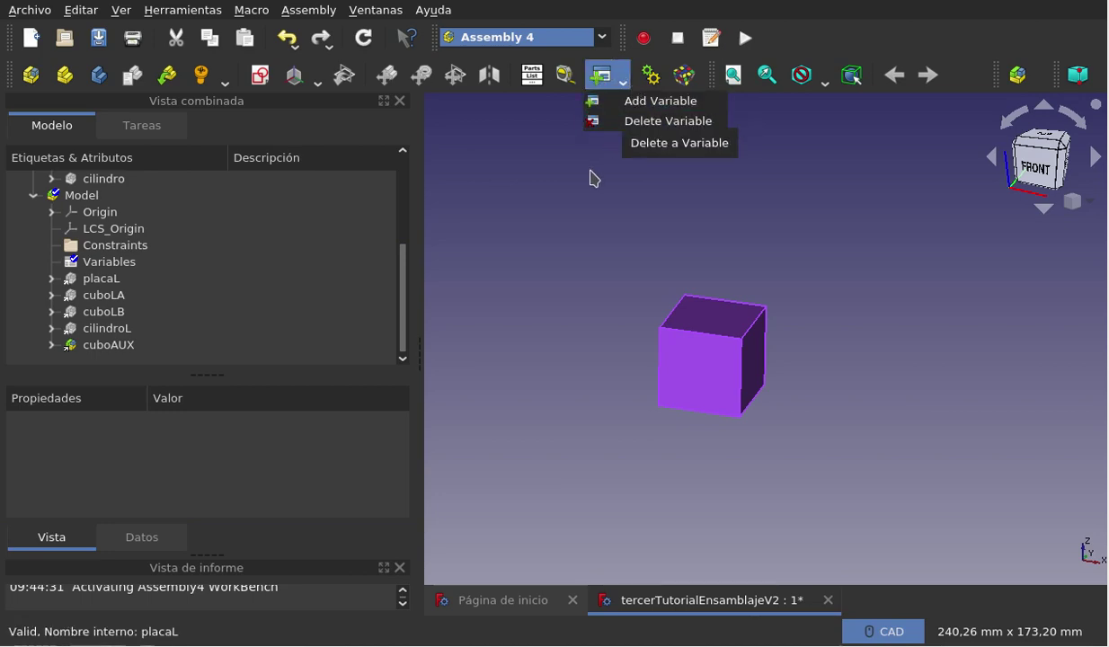
click(615, 87)
click(609, 87)
text(alturaAux)
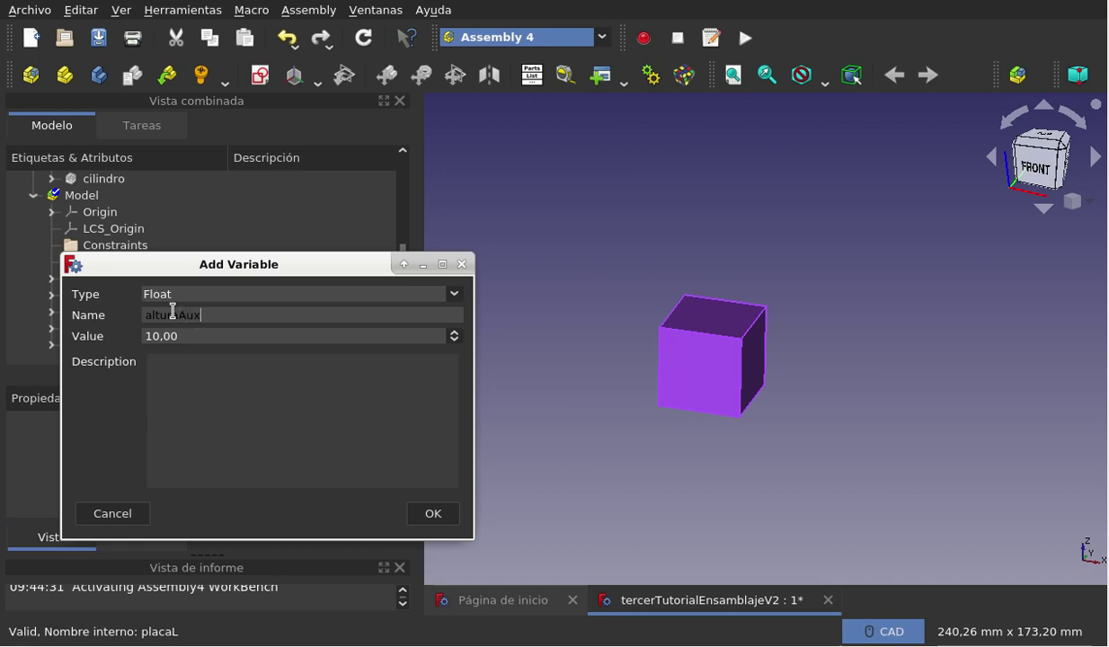
triple_click(210, 337)
text(0)
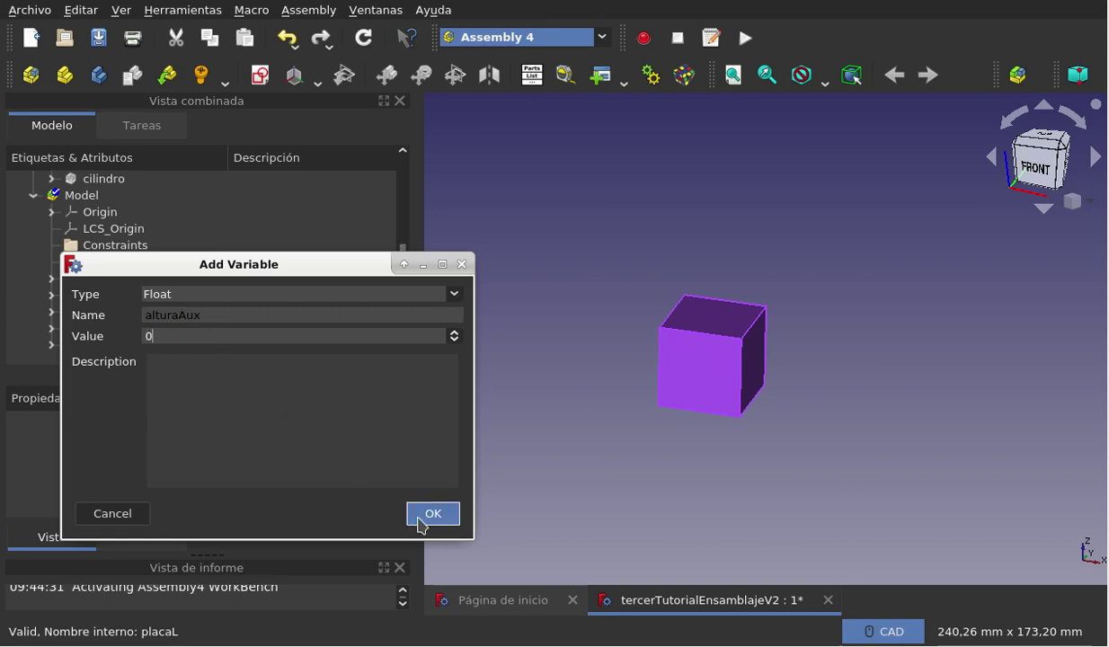
click(420, 517)
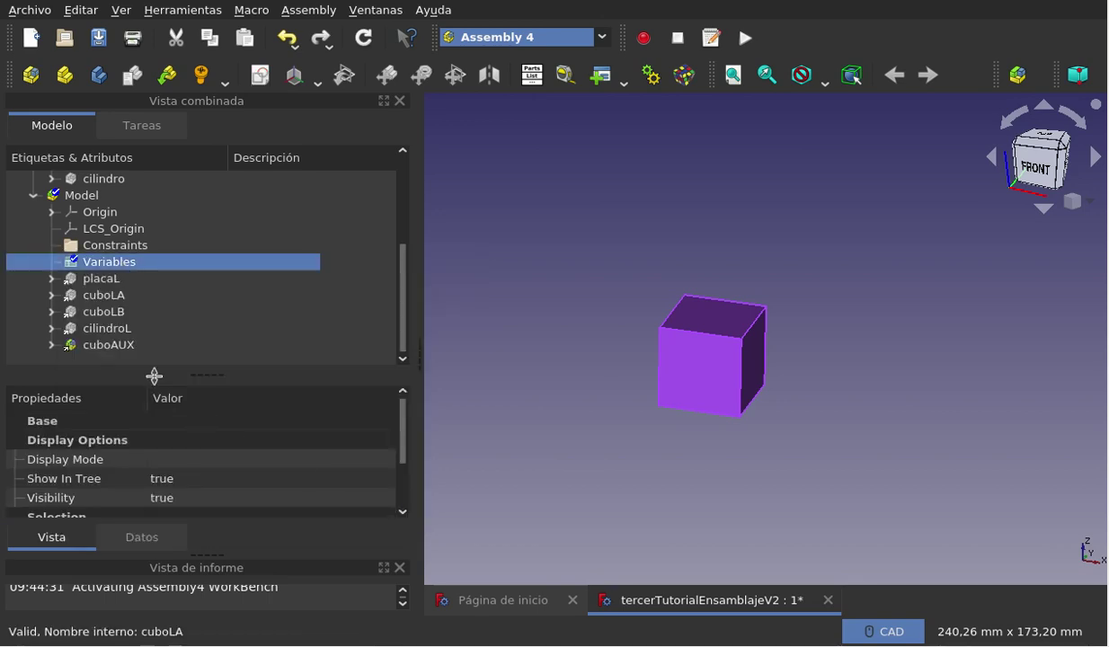
Expand cuboAUX's Placement position (x 10 mm, y 10 mm, z 0 mm) and begin editing z.
click(167, 539)
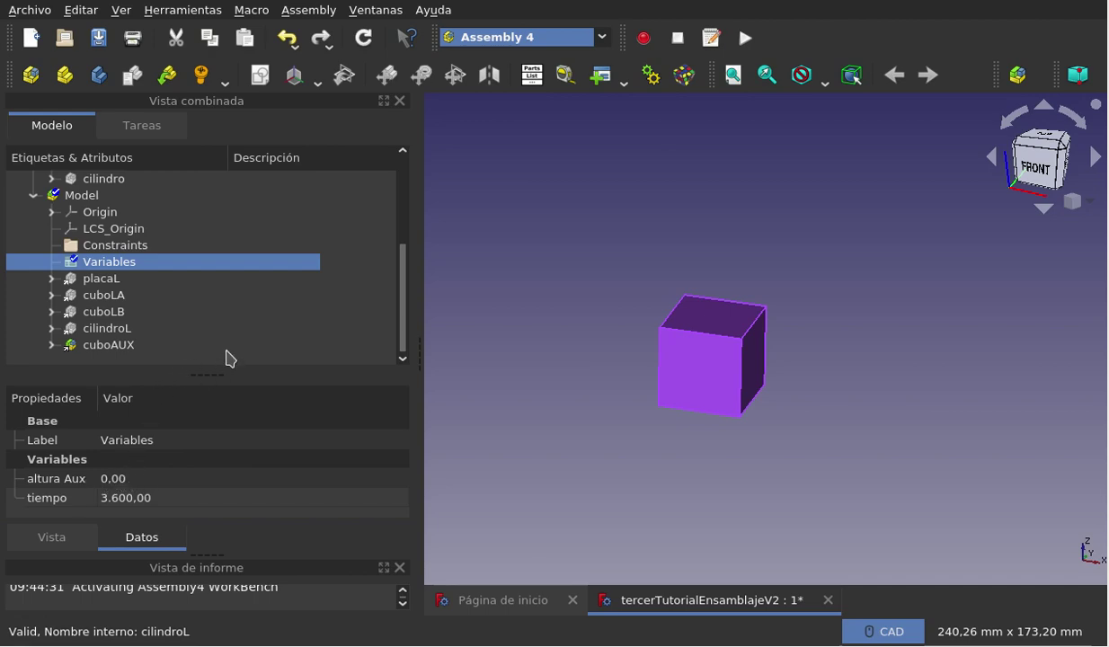
click(109, 345)
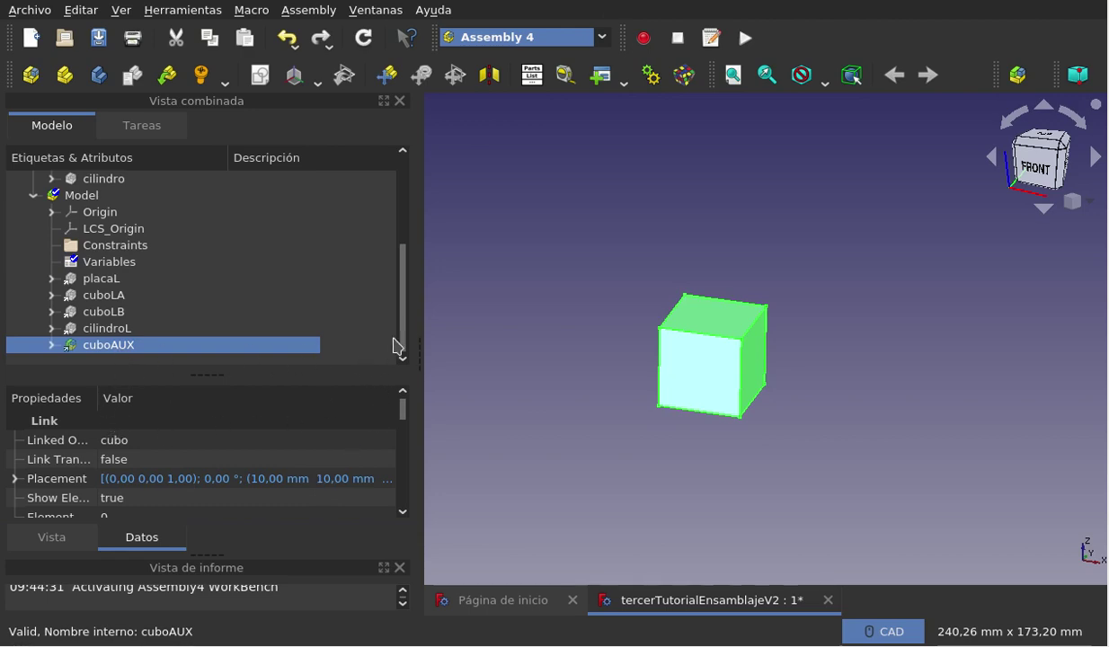
click(16, 479)
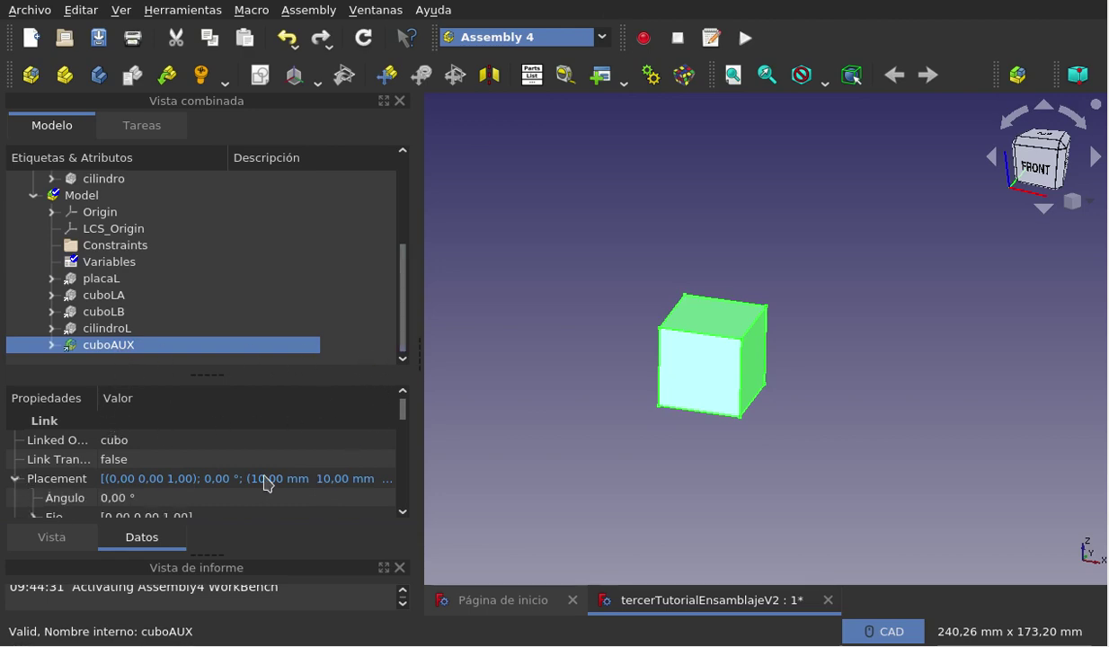
scroll(260, 468, down, 1)
scroll(251, 474, down, 1)
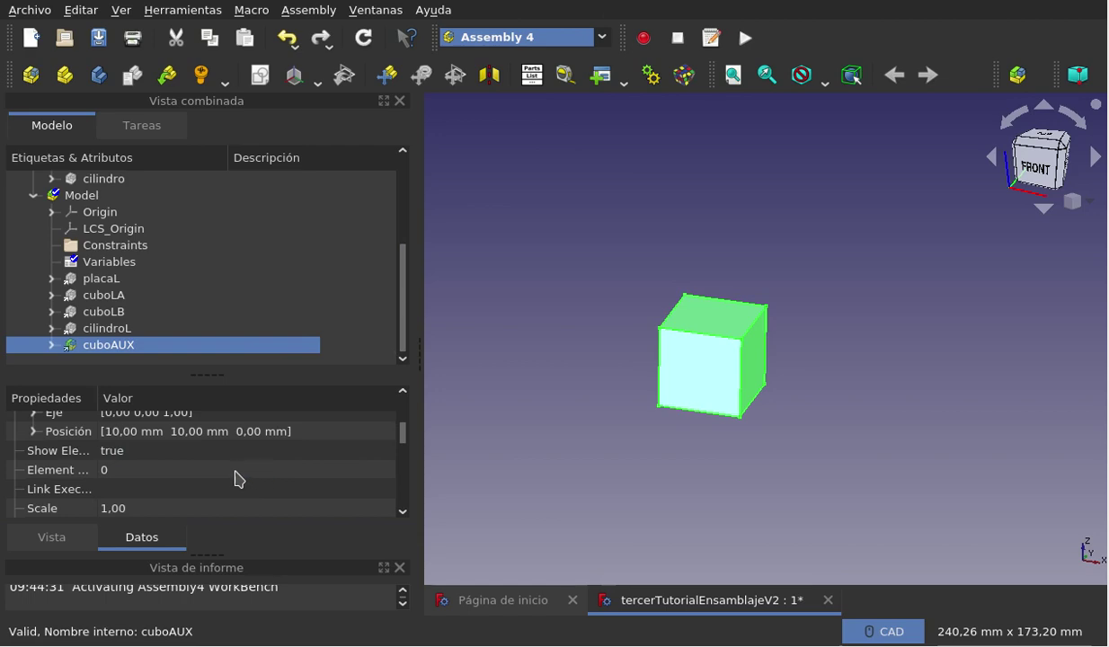
click(34, 433)
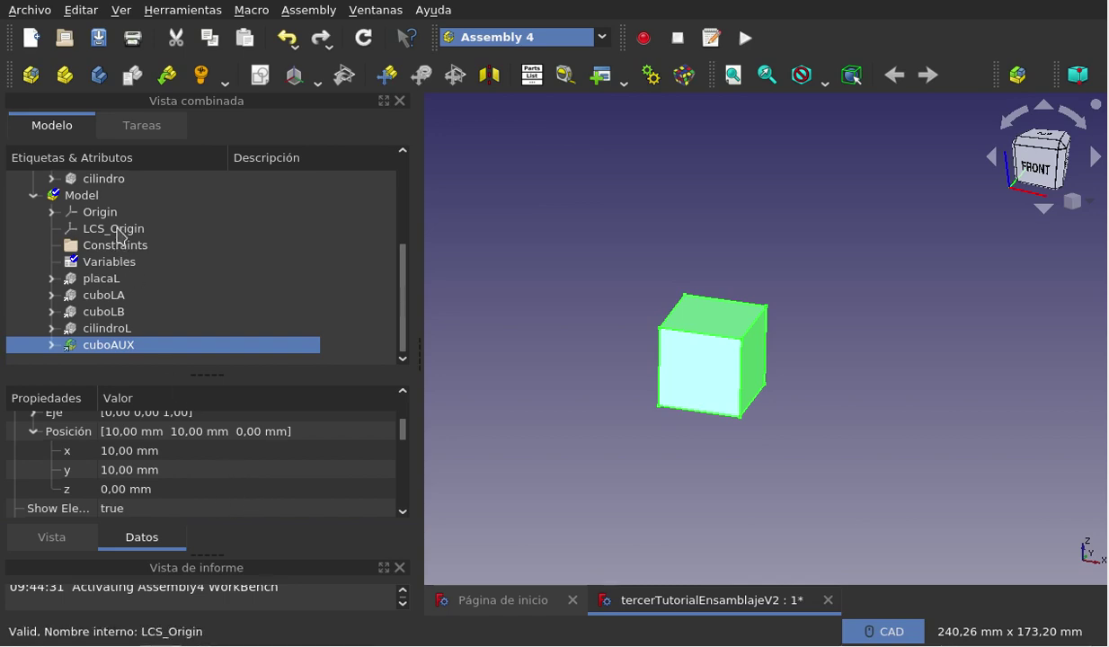
click(231, 494)
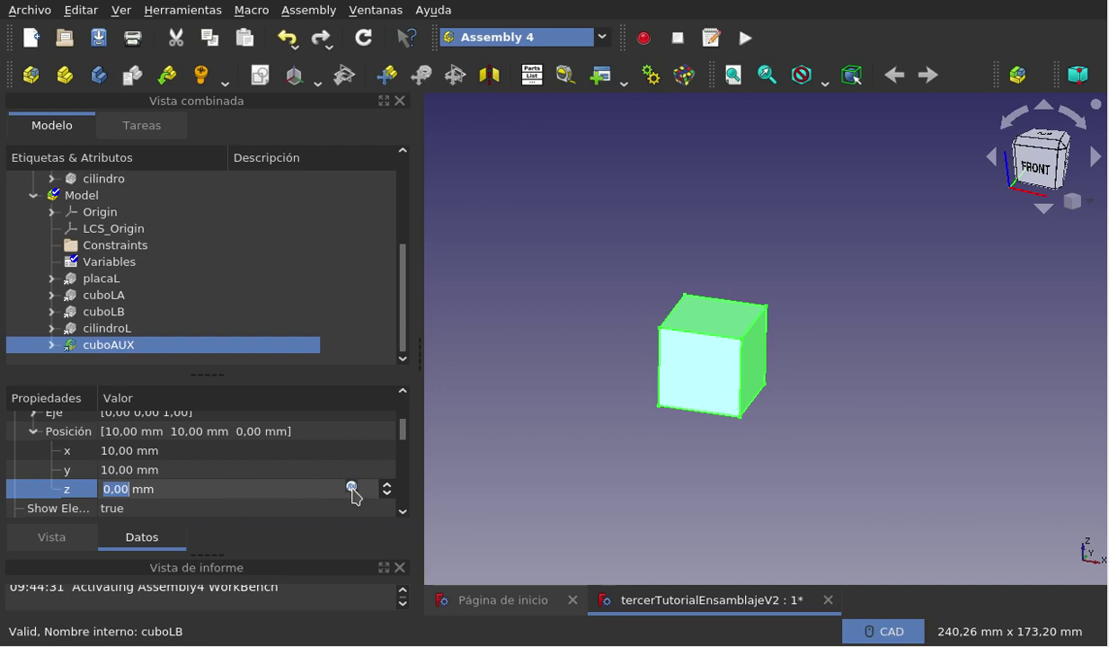
Set cuboAUX's z position to the formula <<Variables>>.alturaAux, which evaluates to 0 mm.
click(352, 488)
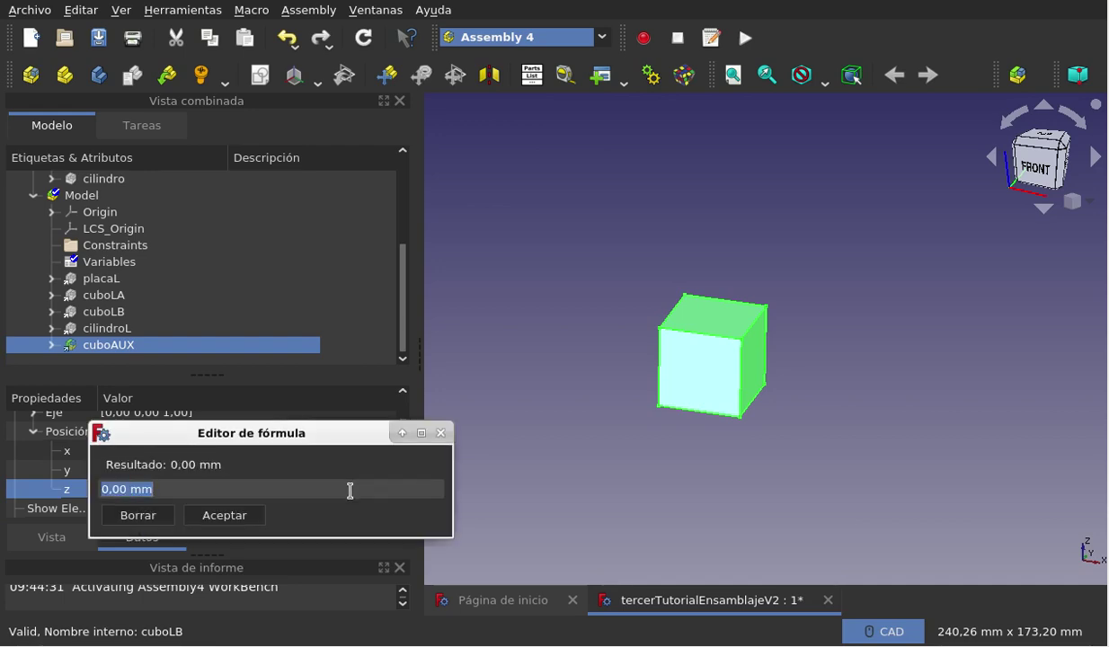
text(va)
click(231, 519)
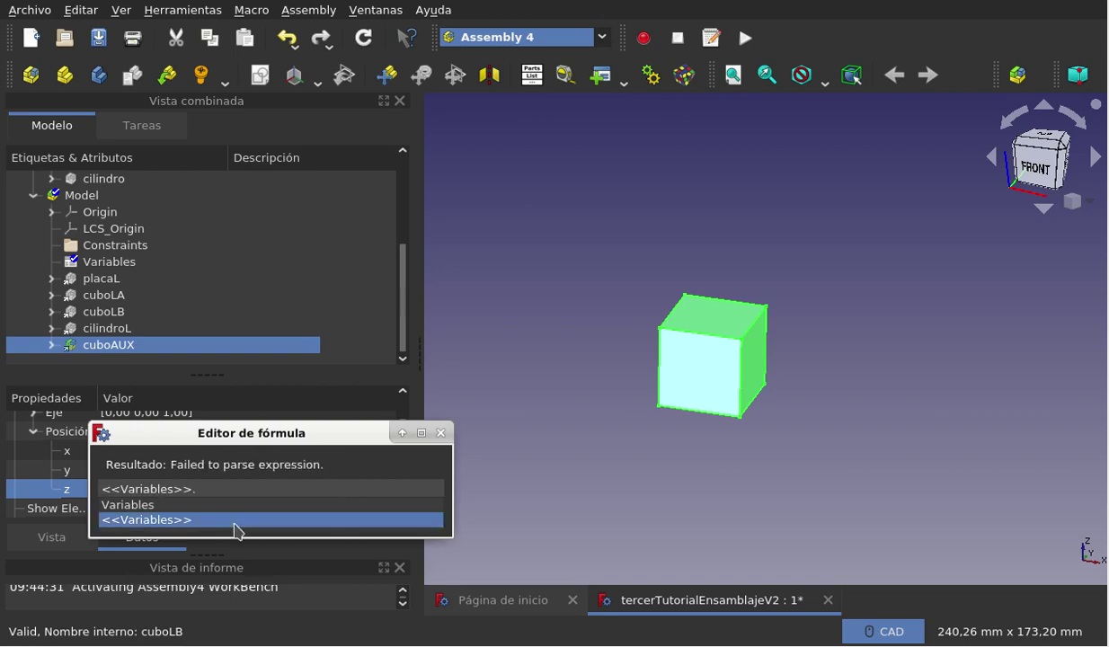
text(a)
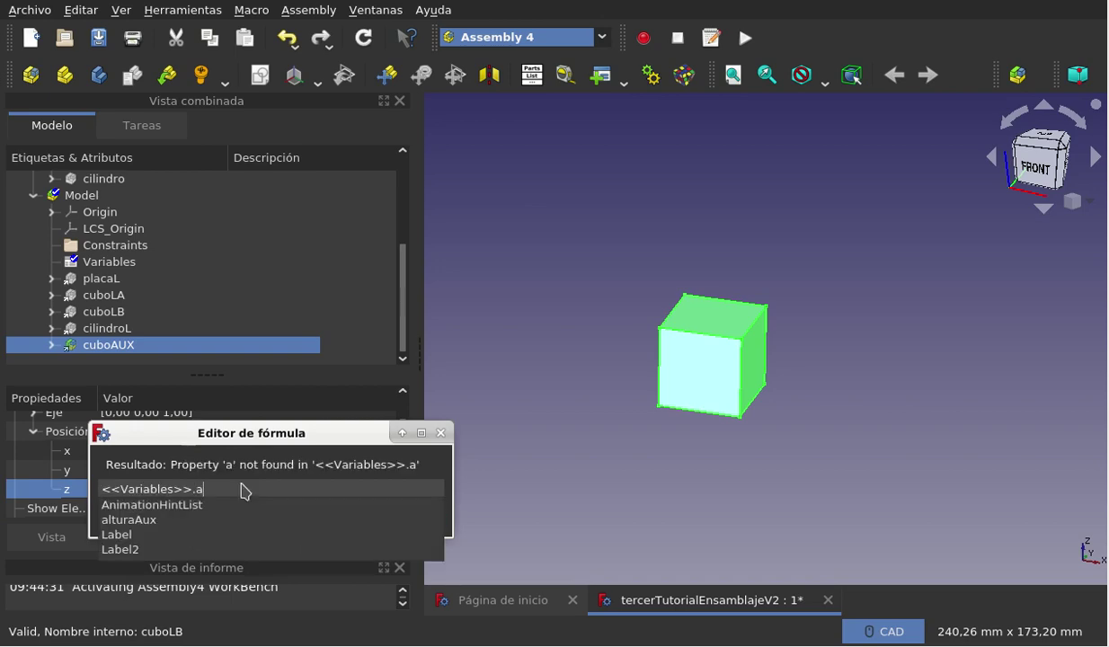
text(l)
click(225, 506)
click(222, 512)
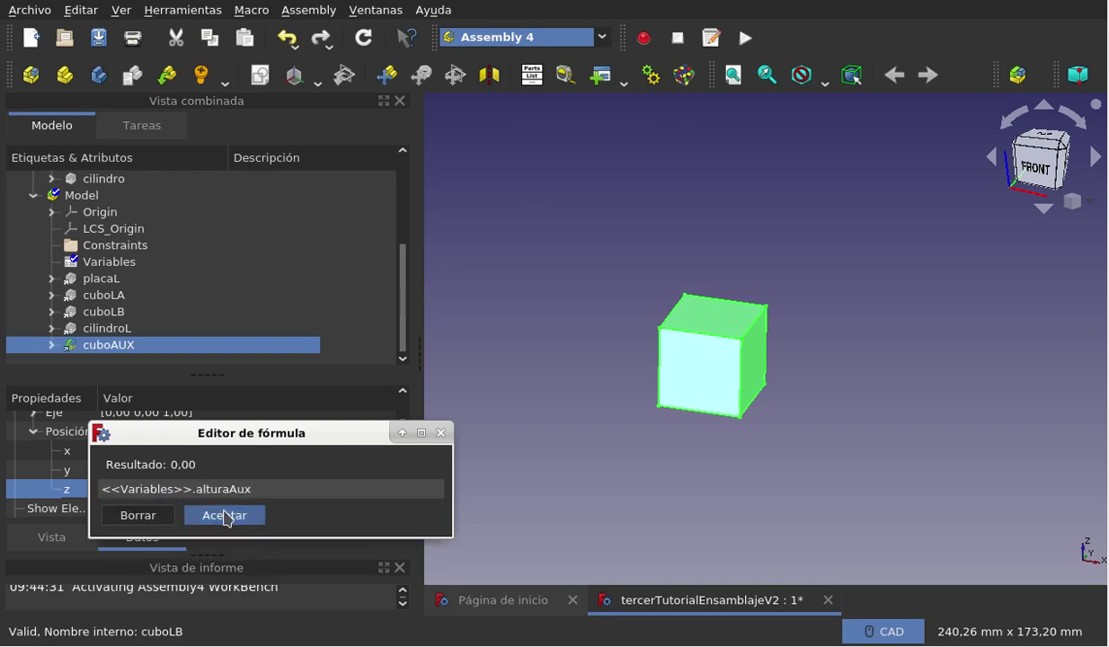
click(236, 469)
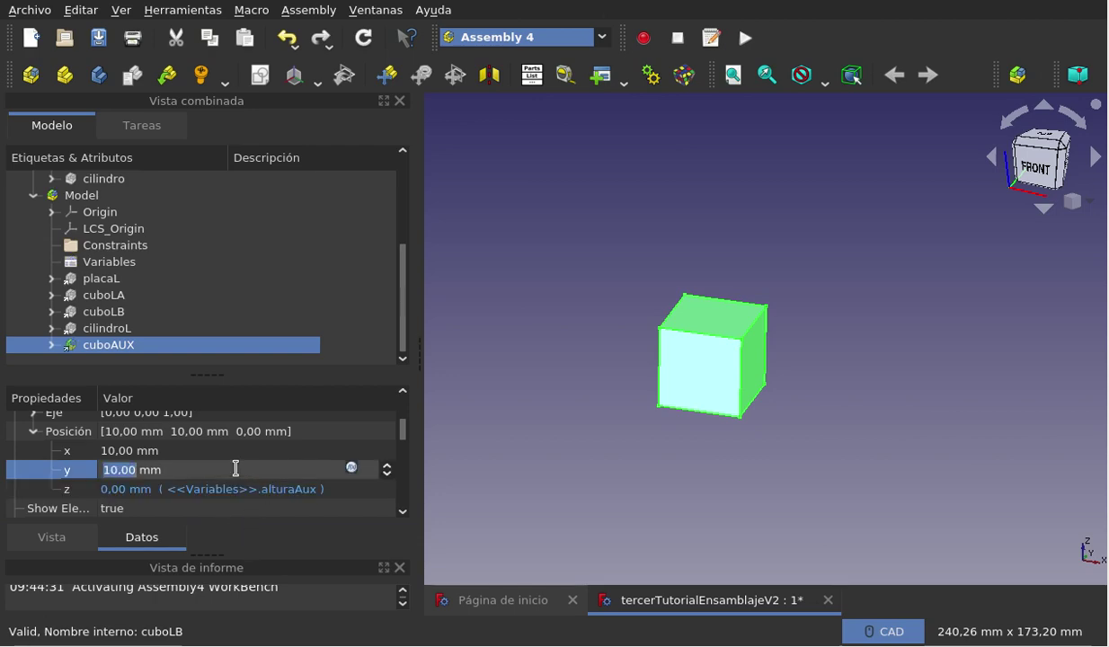
click(557, 481)
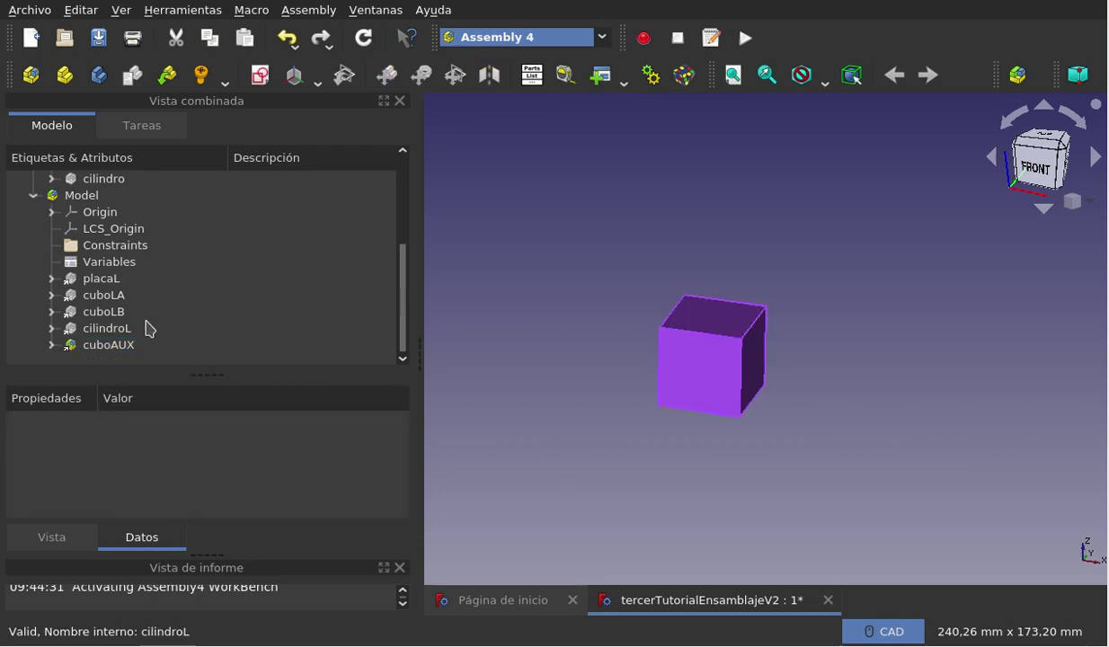
Make the red plate placaL visible again in the 3D view.
click(115, 279)
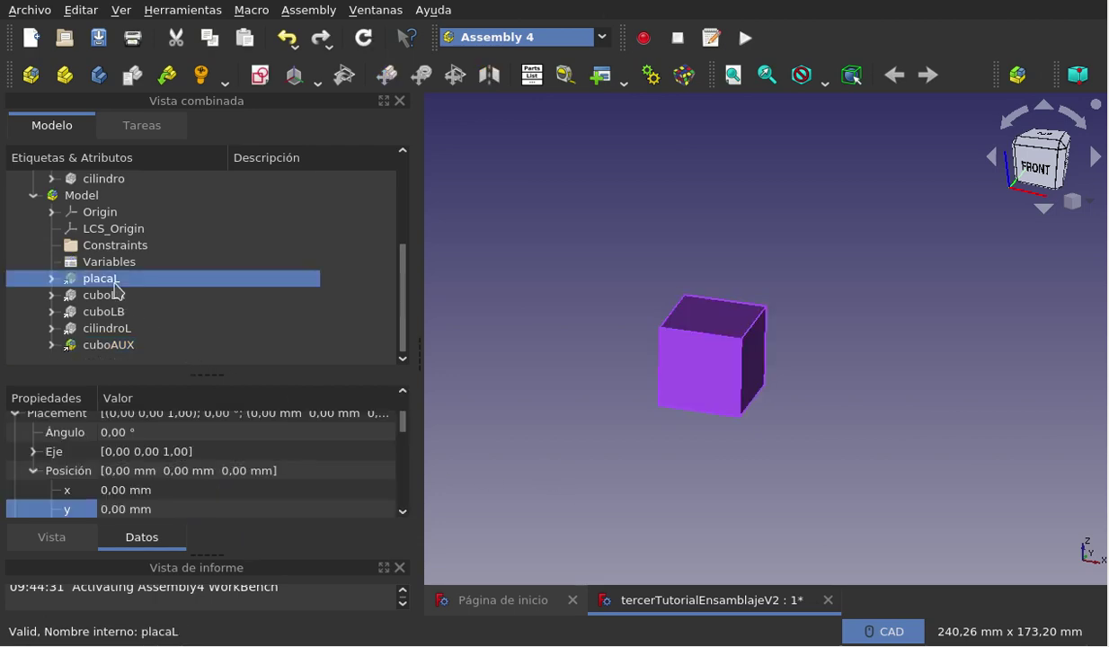
key(space)
click(496, 471)
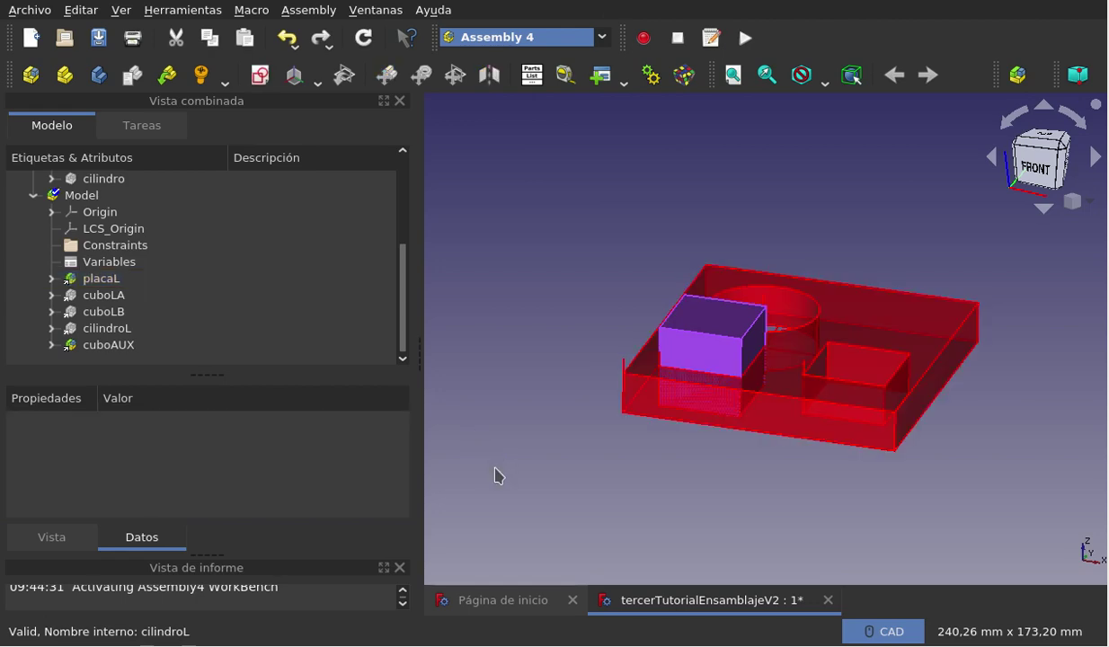
Inspect cuboAUX and Variables to confirm alturaAux and the cube's z are still 0.
click(129, 351)
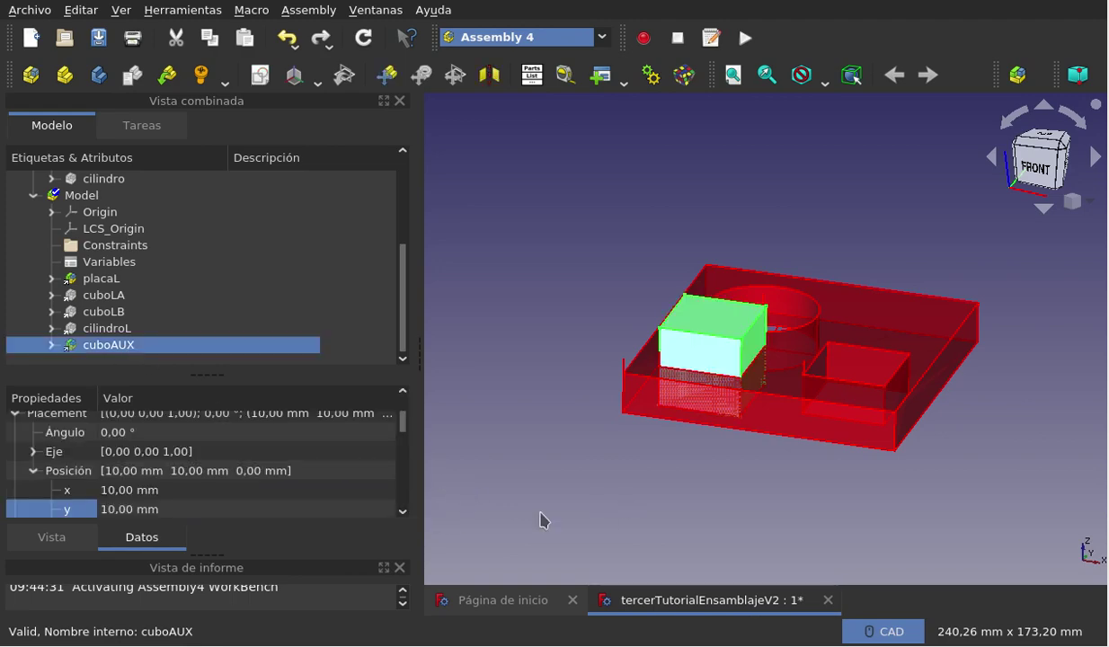
click(109, 261)
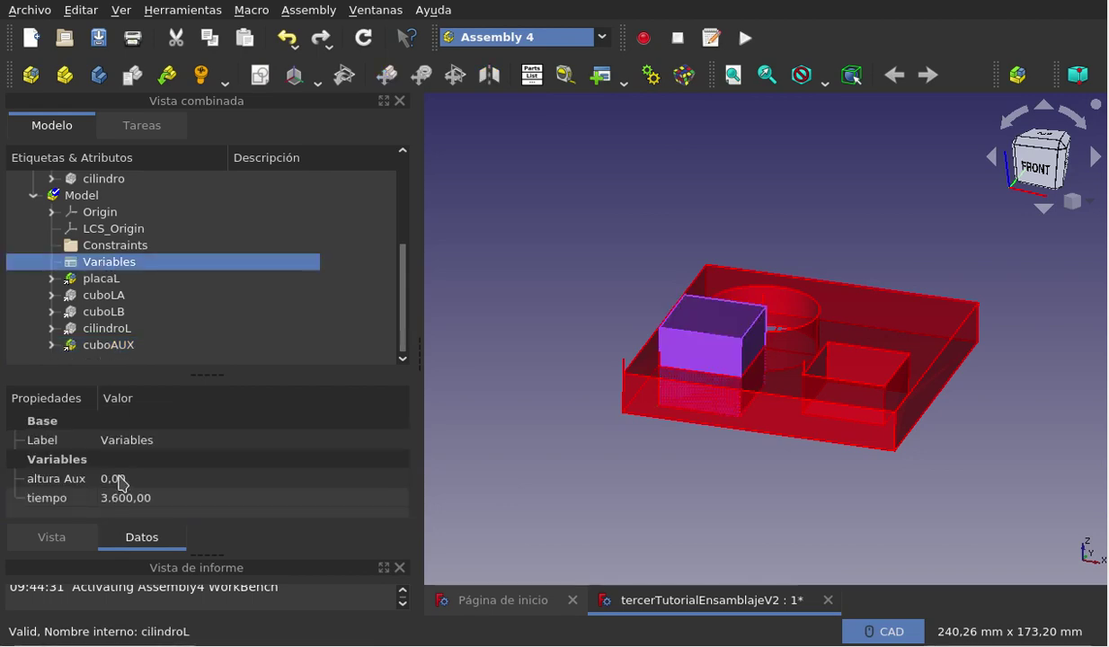
click(129, 348)
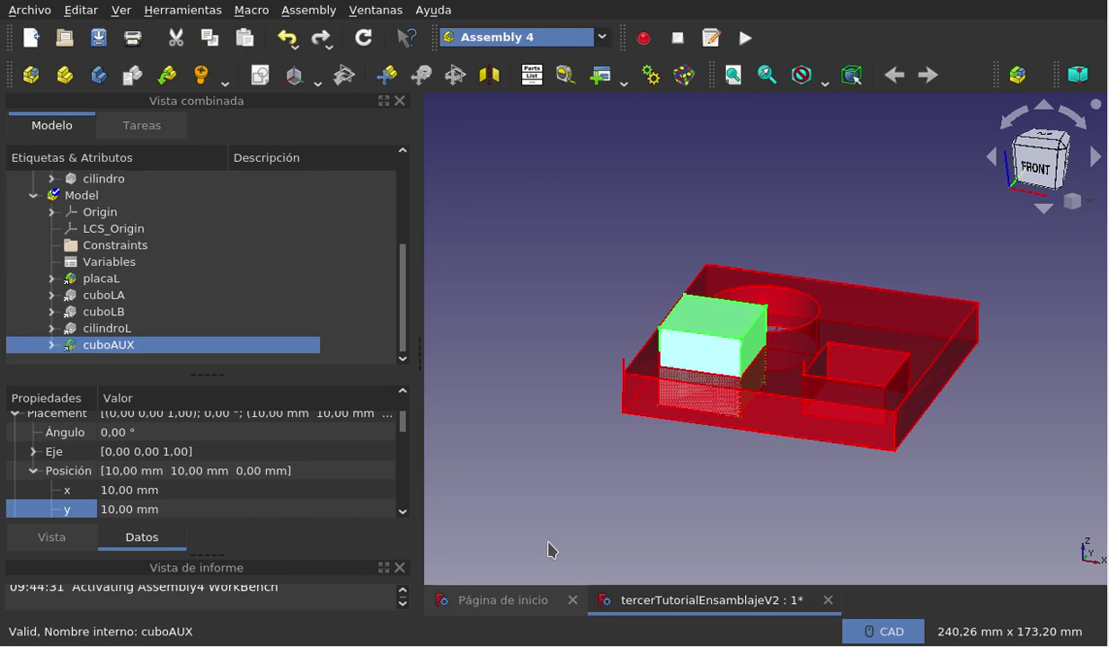
In Animate Assembly, select alturaAux as the variable, leaving range 0 to 0 with step 1.
click(650, 74)
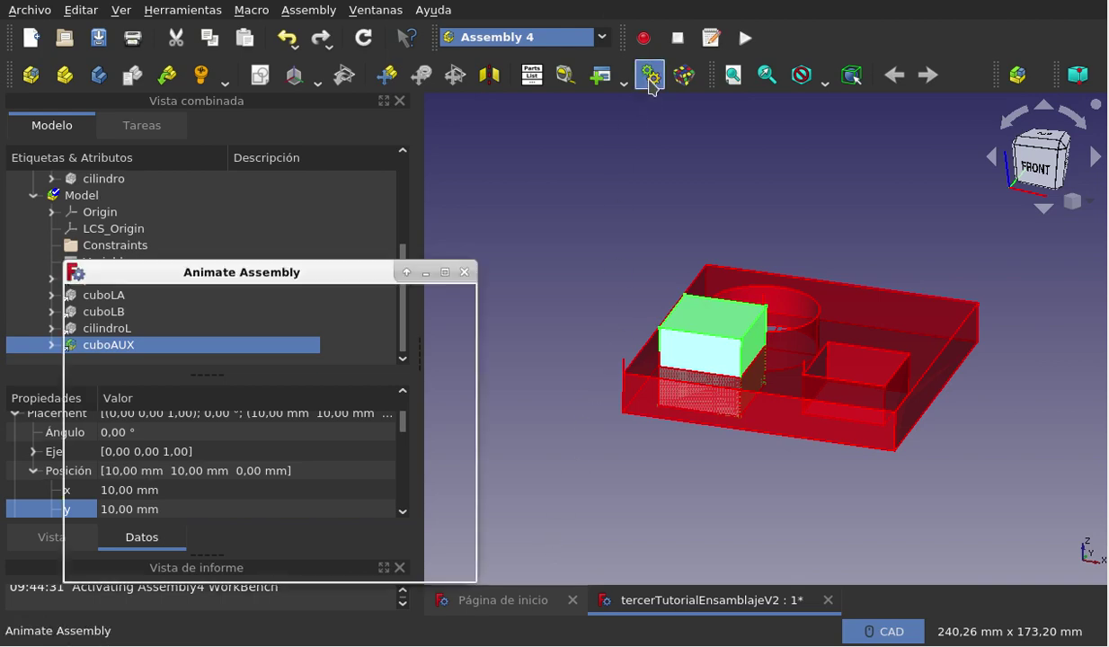
click(304, 305)
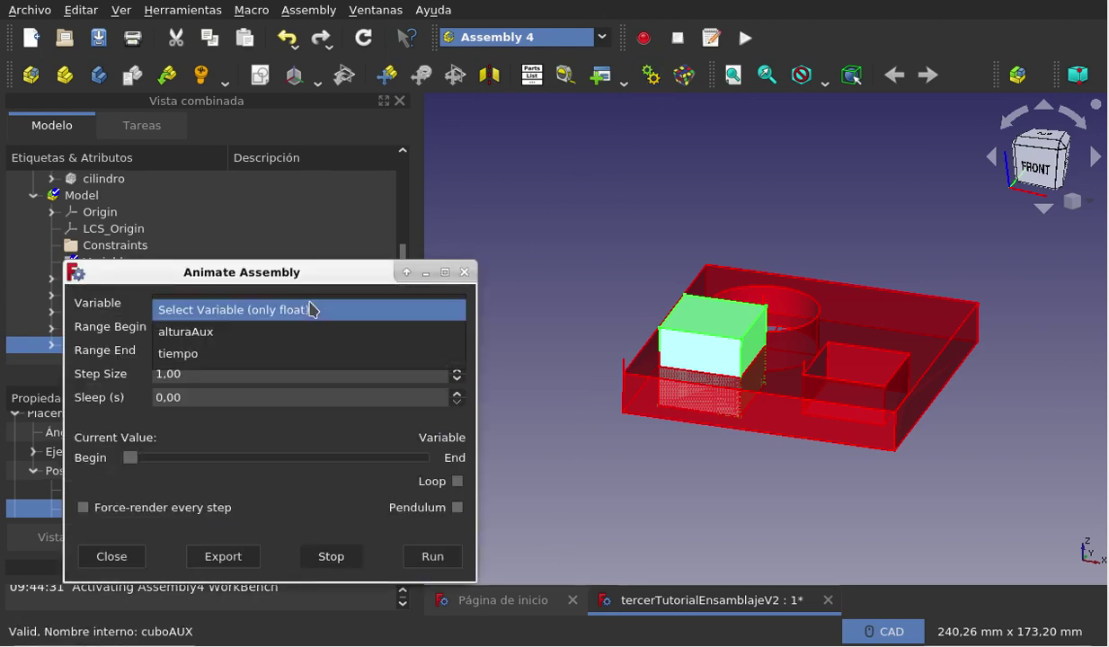
click(303, 334)
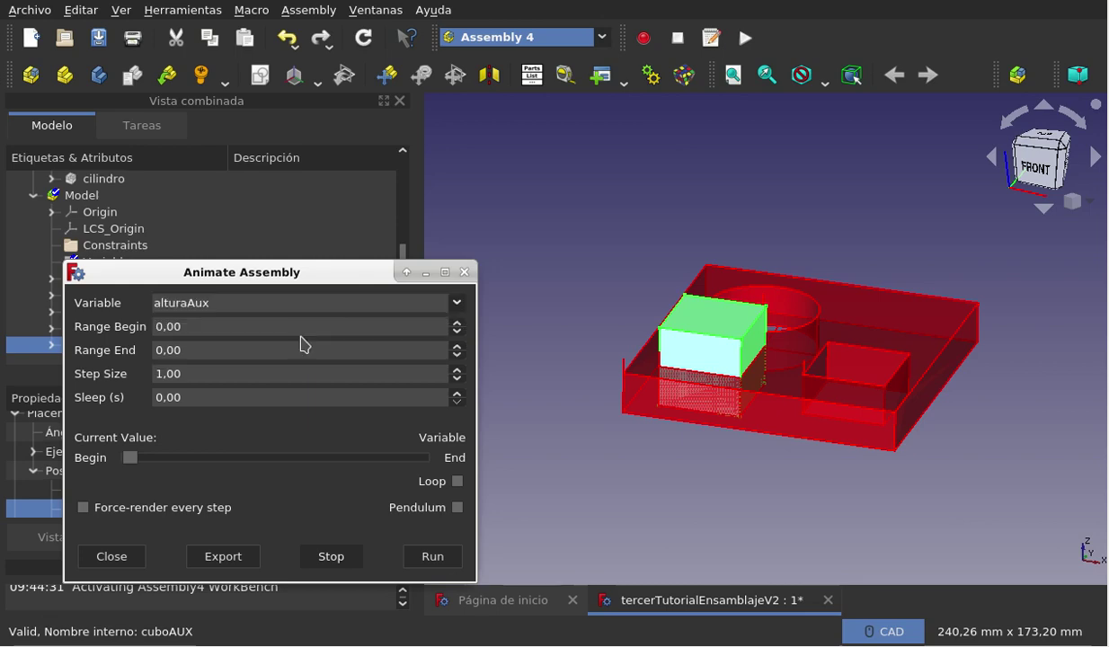